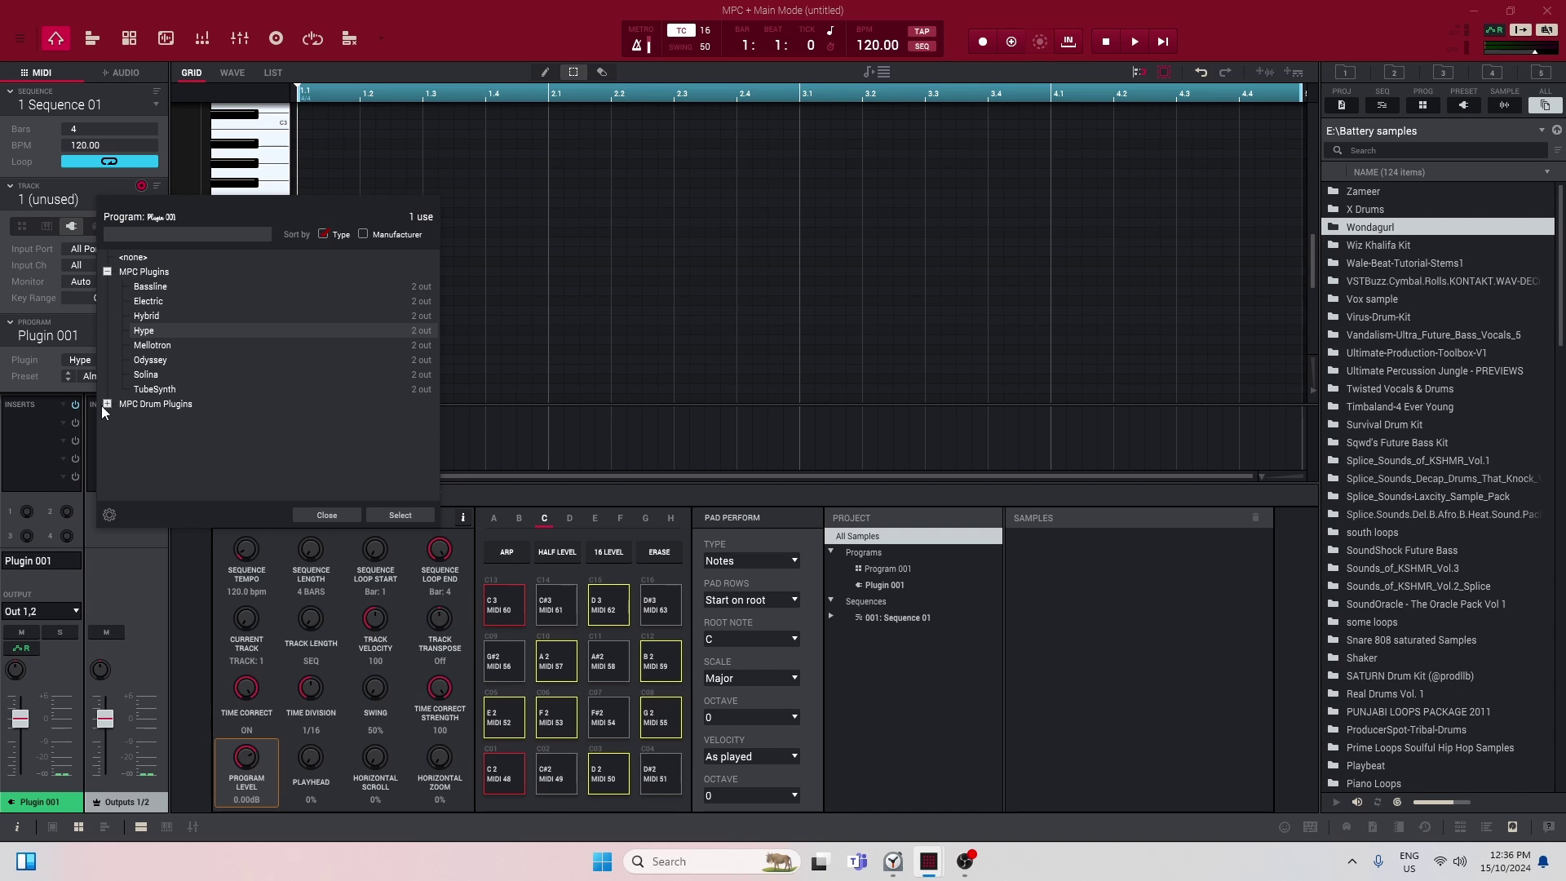
- Show the MPC Drum Plugins, then open Preferences on the Plugins page with empty VST folder slots
{"action": "left_click", "coordinate": [106, 405]}
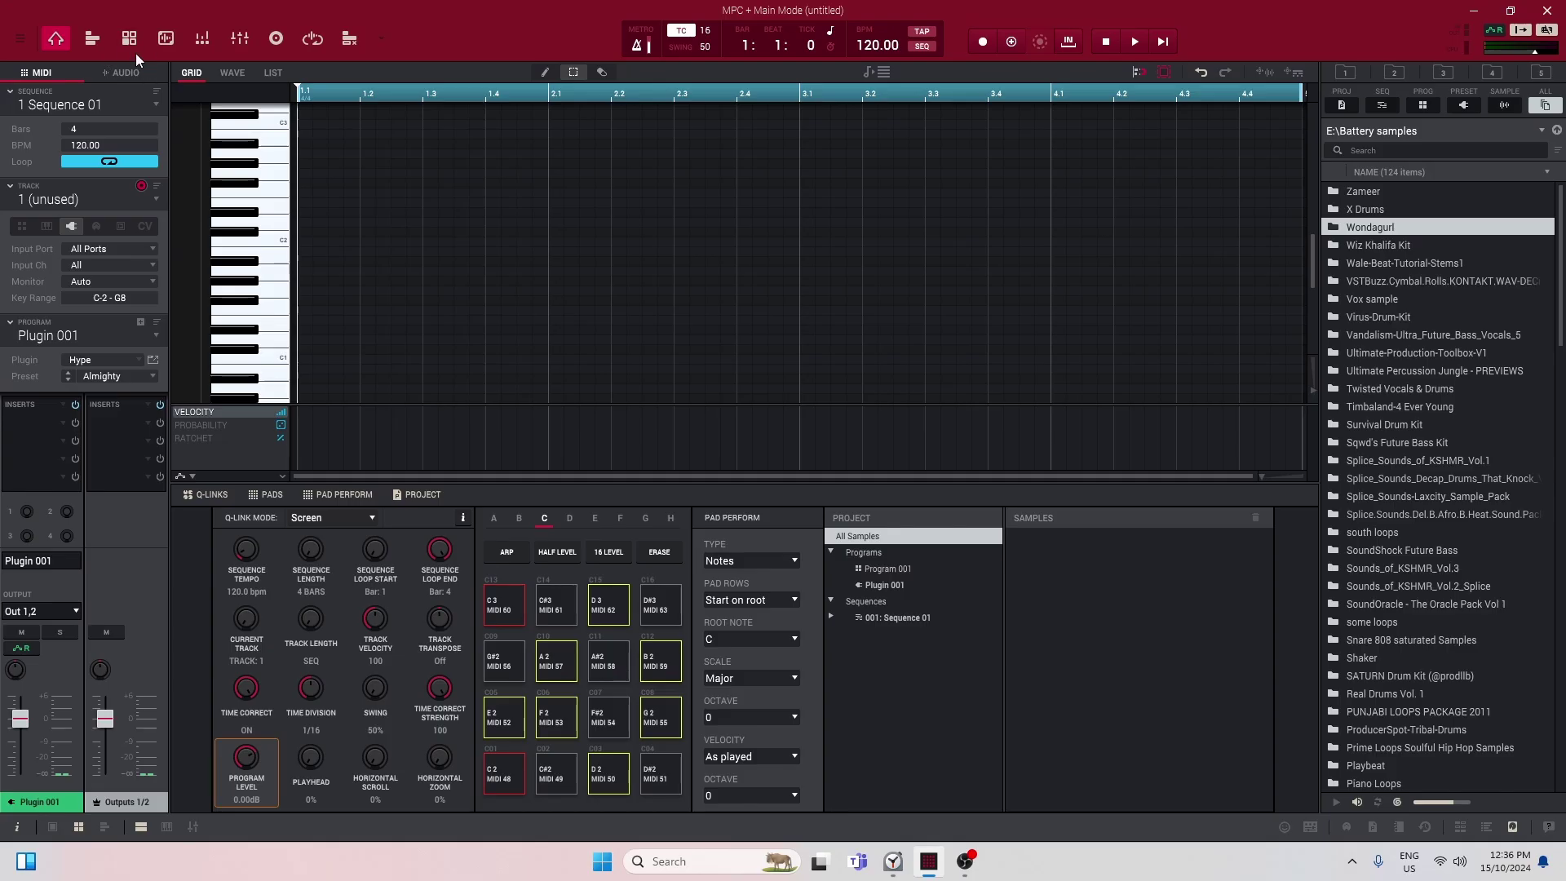
{"action": "left_click", "coordinate": [19, 39]}
{"action": "mouse_move", "coordinate": [26, 73]}
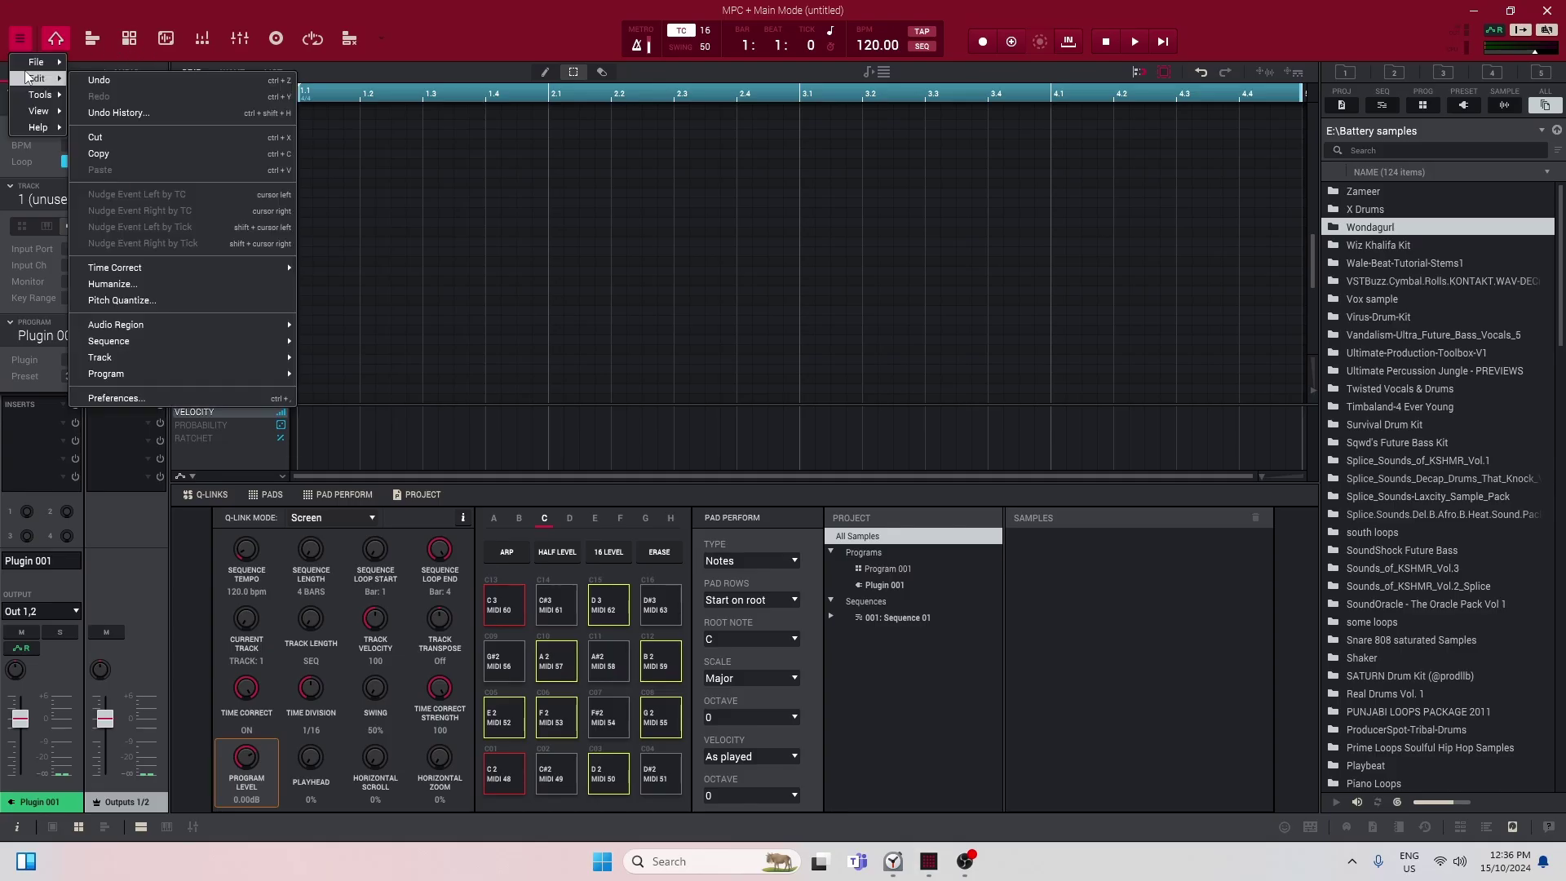
{"action": "left_click", "coordinate": [184, 399]}
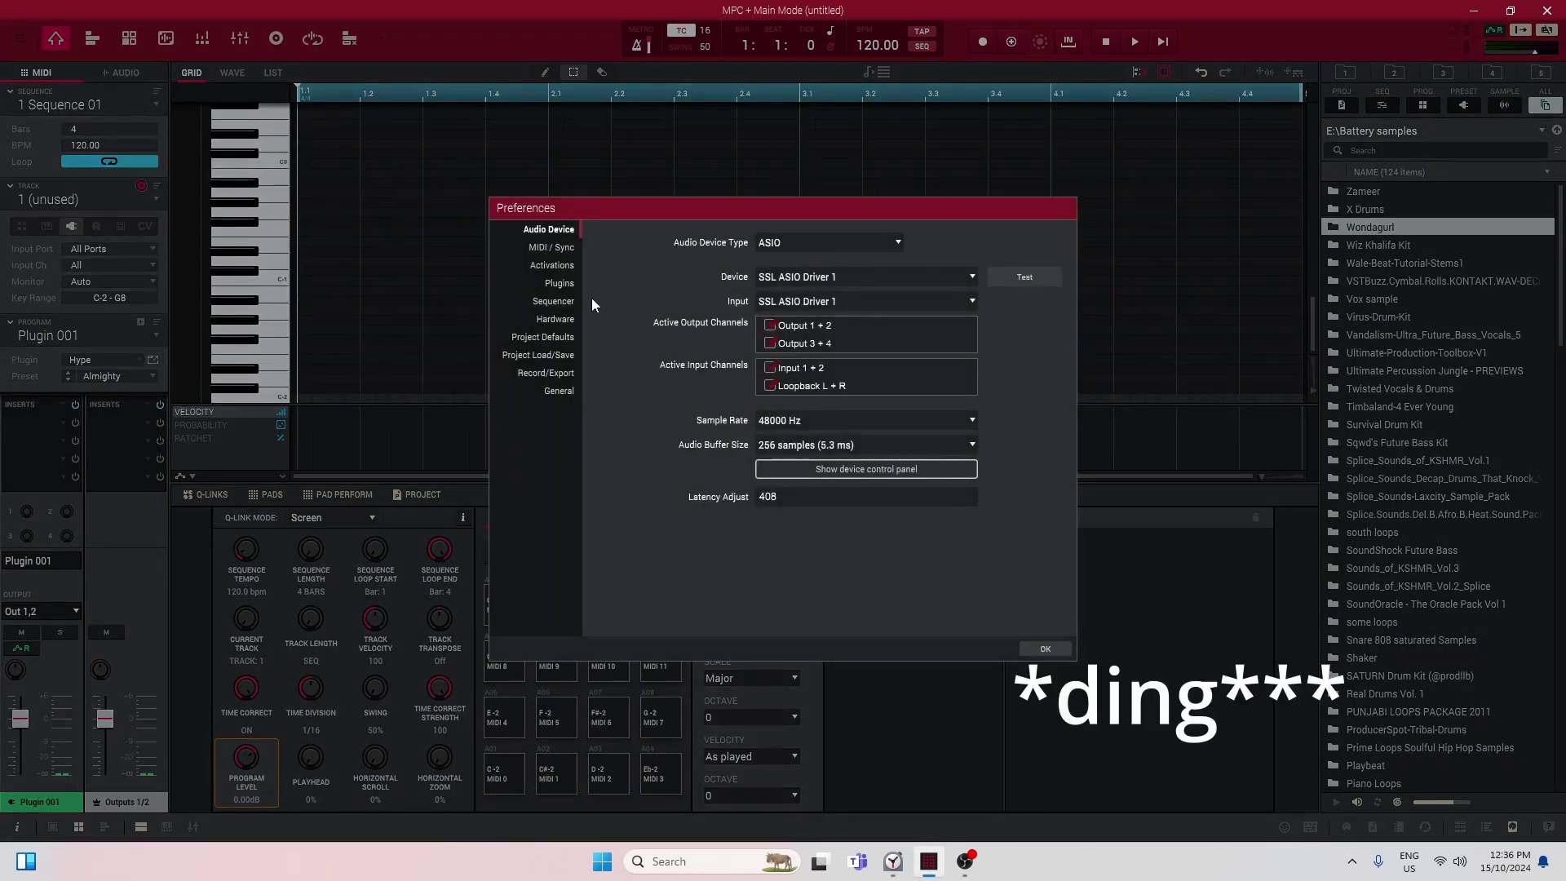
{"action": "left_click", "coordinate": [558, 287]}
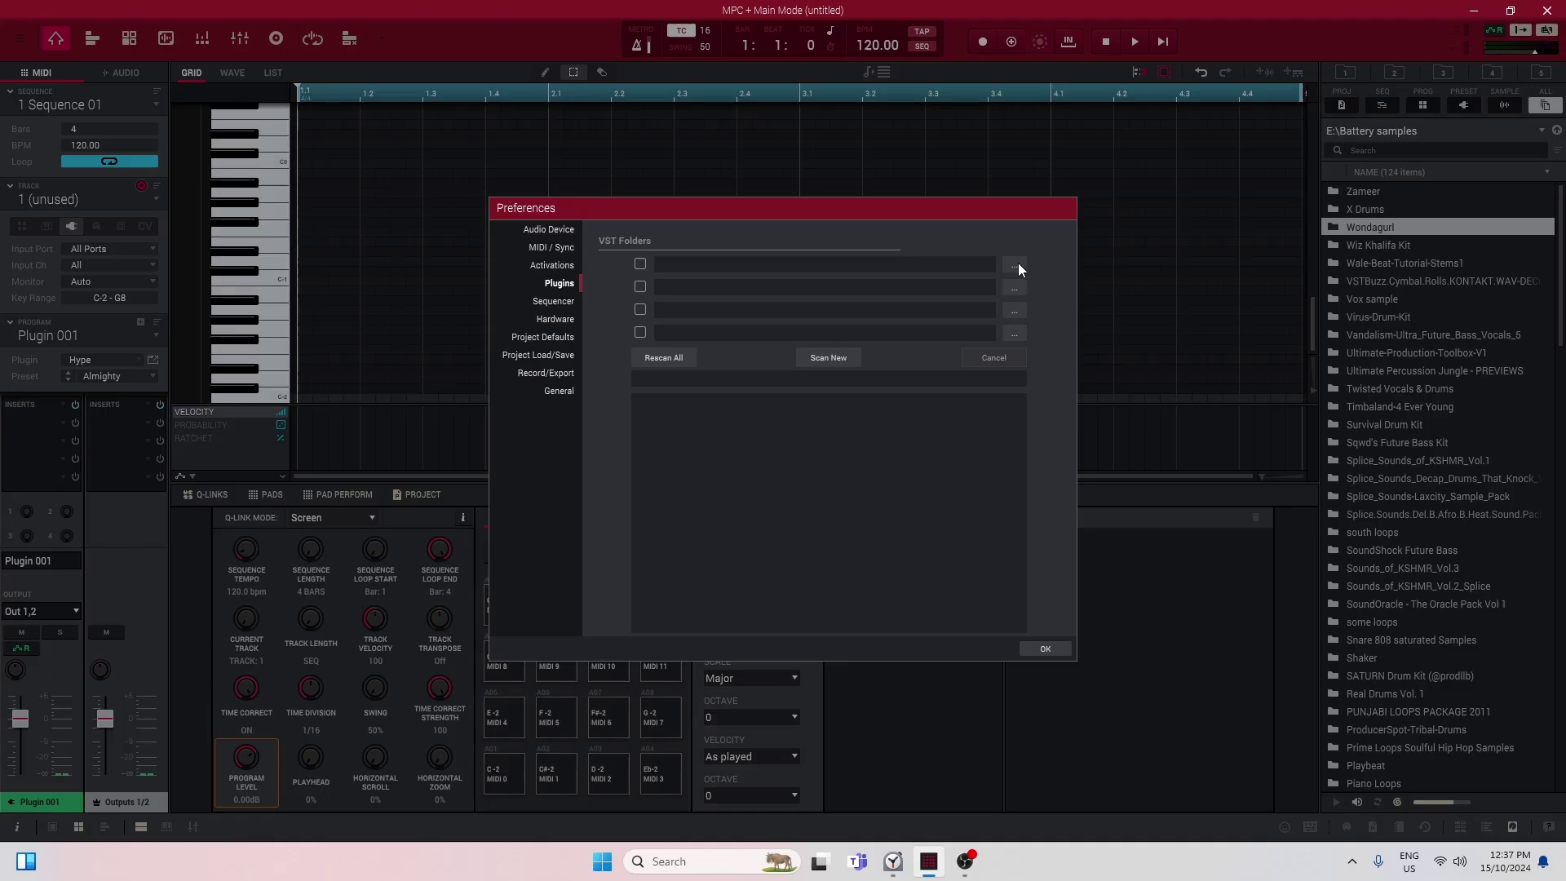
- Add C:\Program Files\VSTPlugIns as the first VST folder
{"action": "left_click", "coordinate": [1015, 266]}
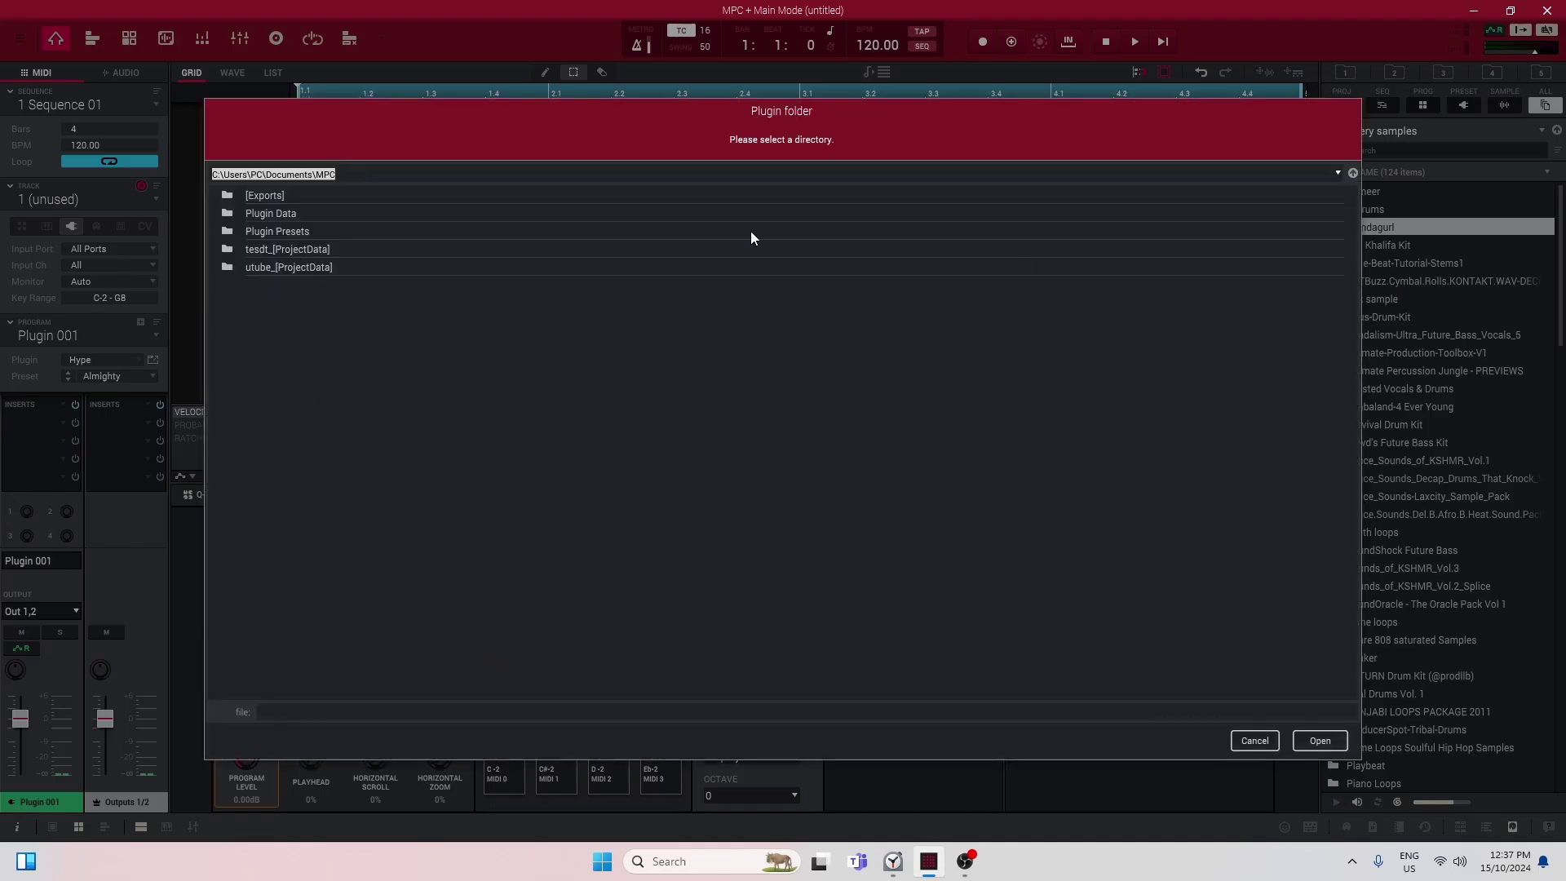
{"action": "left_click", "coordinate": [1338, 173]}
{"action": "left_click", "coordinate": [380, 195]}
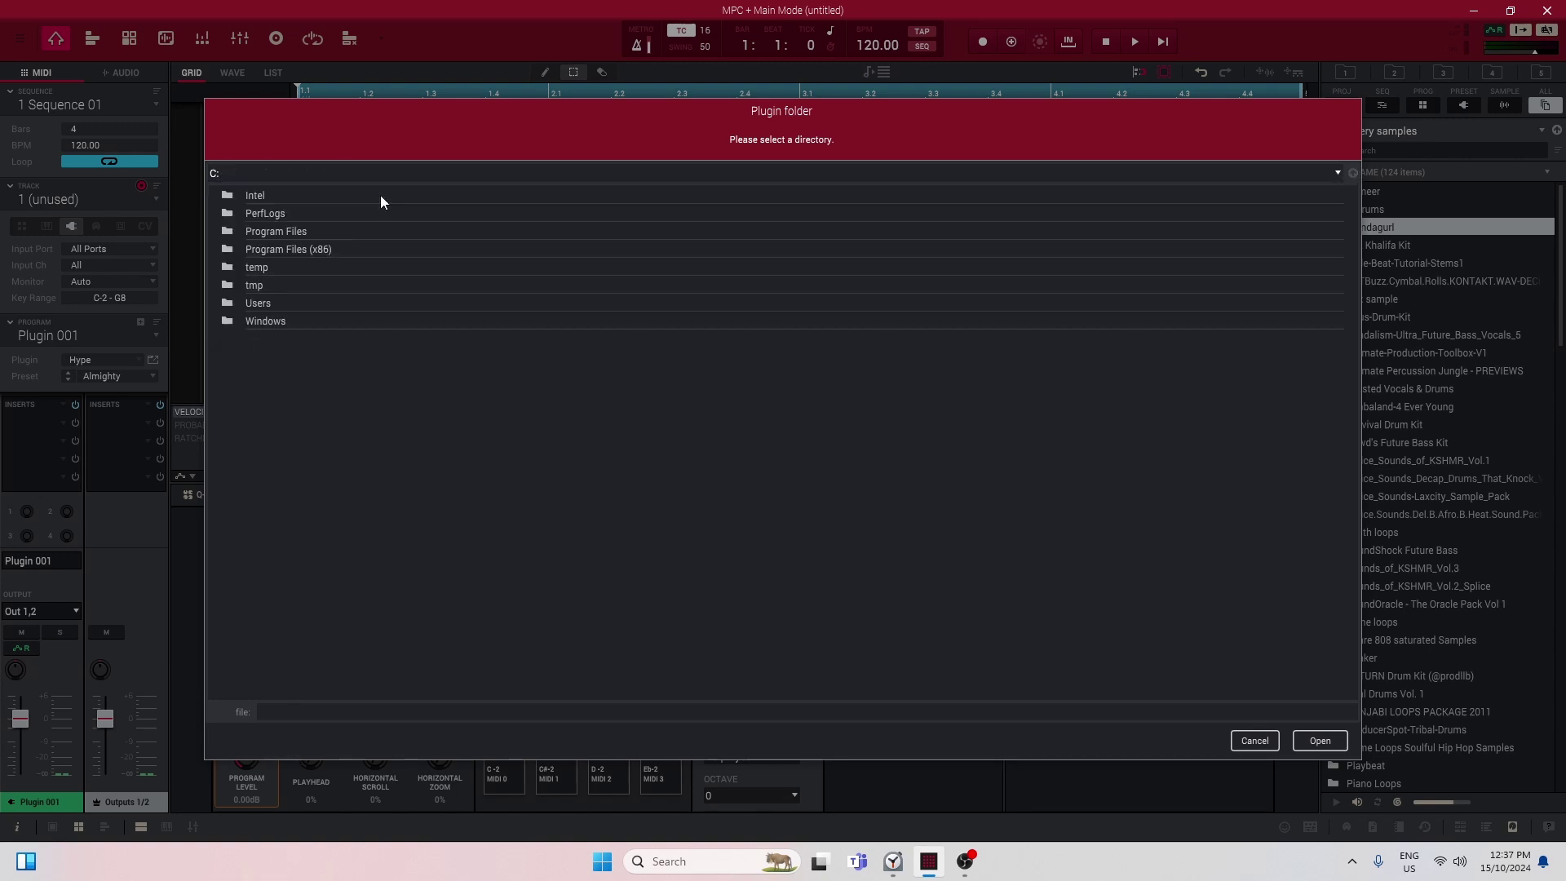
{"action": "double_click", "coordinate": [305, 231]}
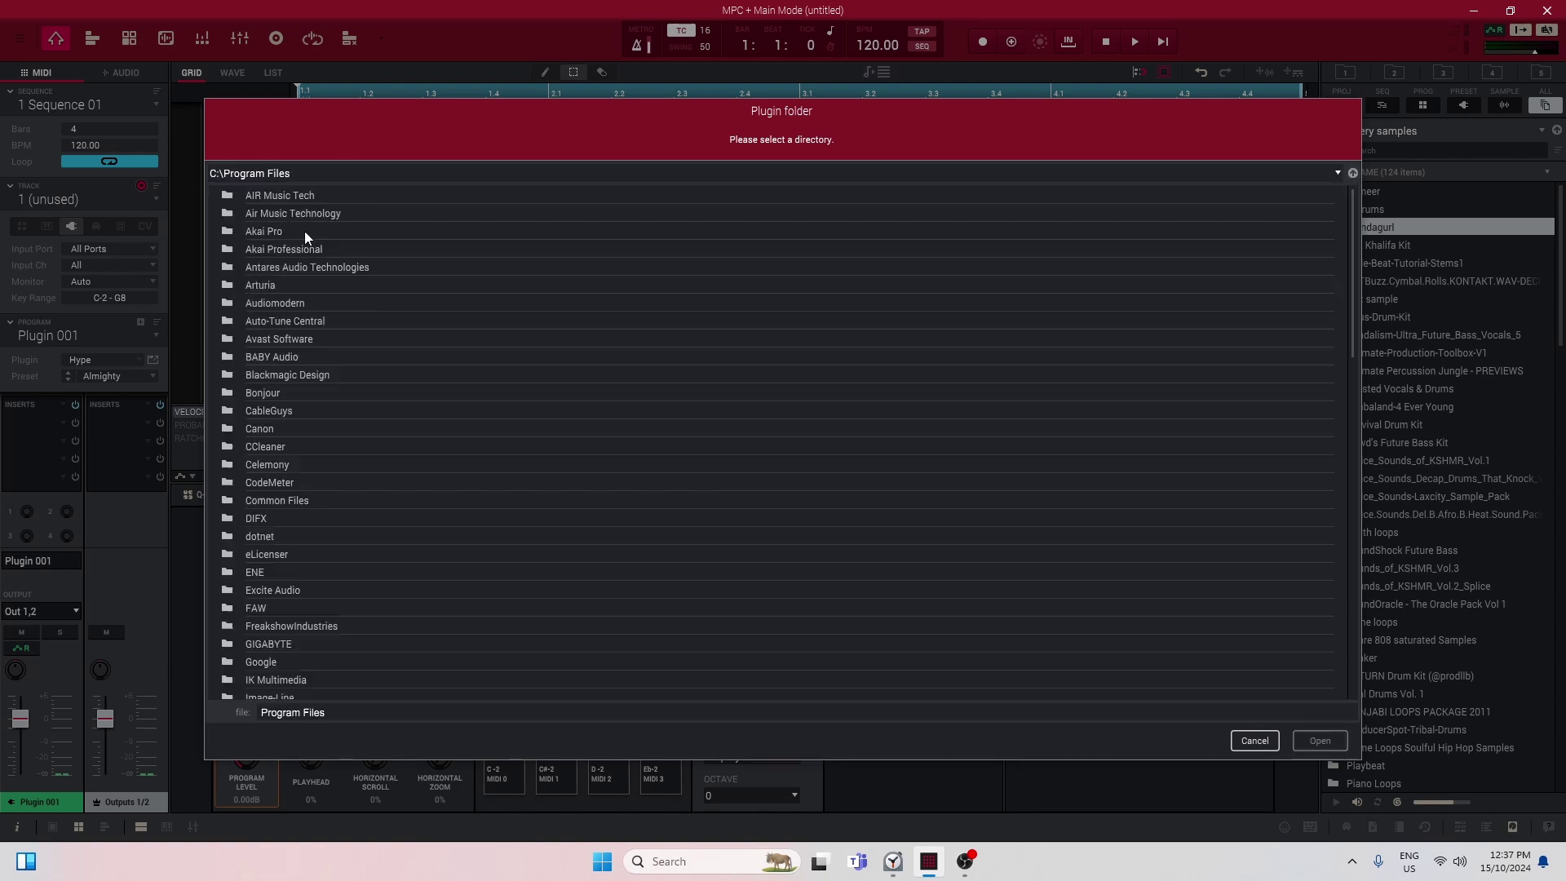
{"action": "scroll", "coordinate": [307, 549], "scroll_direction": "down", "scroll_amount": 10}
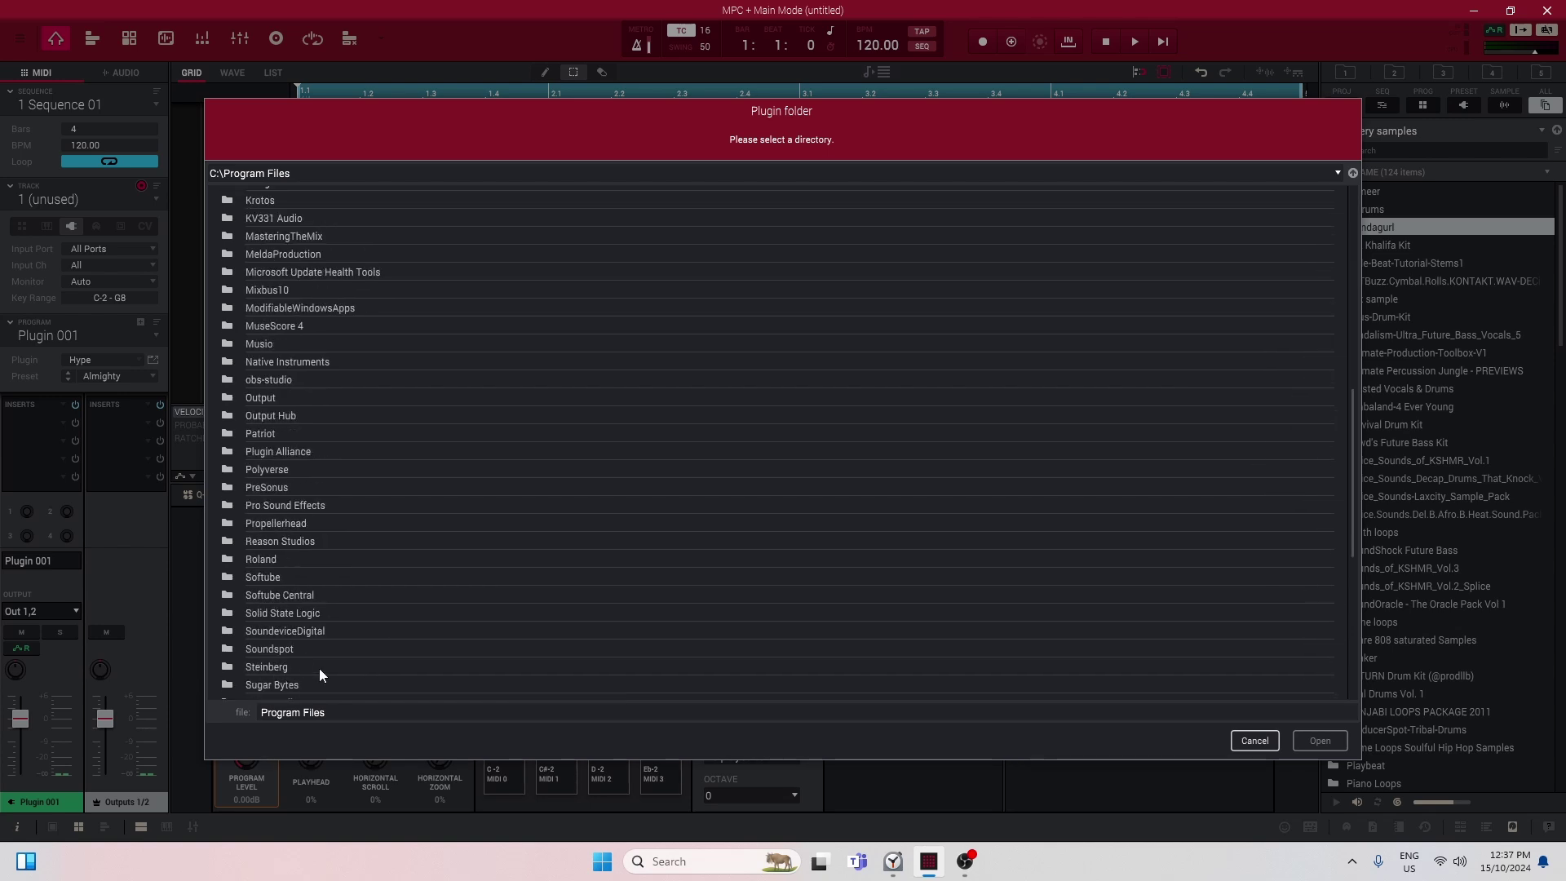
{"action": "scroll", "coordinate": [269, 539], "scroll_direction": "down", "scroll_amount": 4}
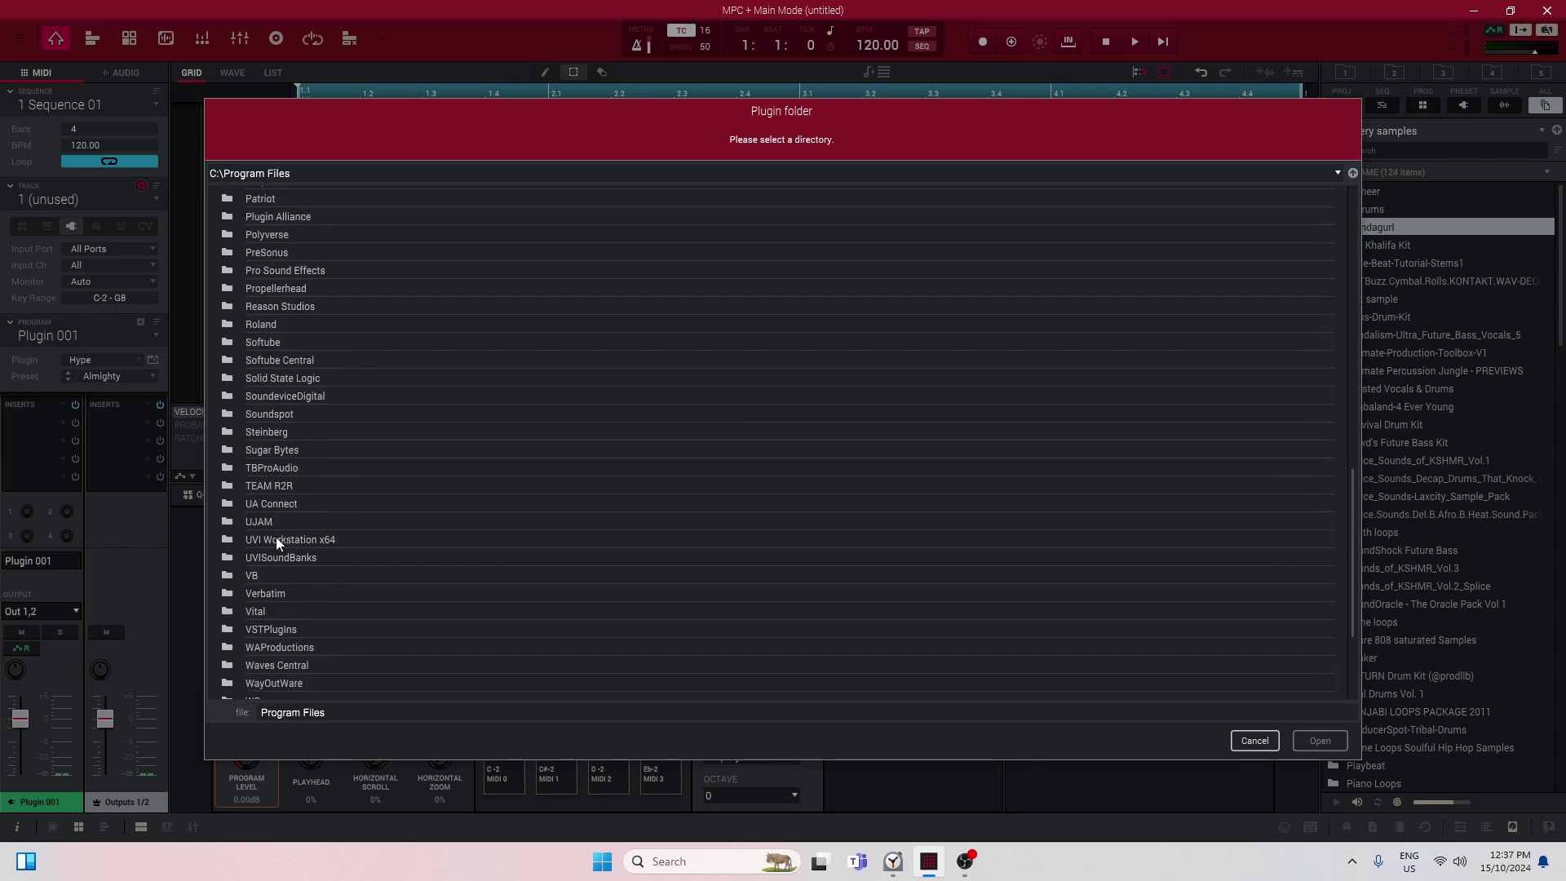
{"action": "left_click", "coordinate": [277, 634]}
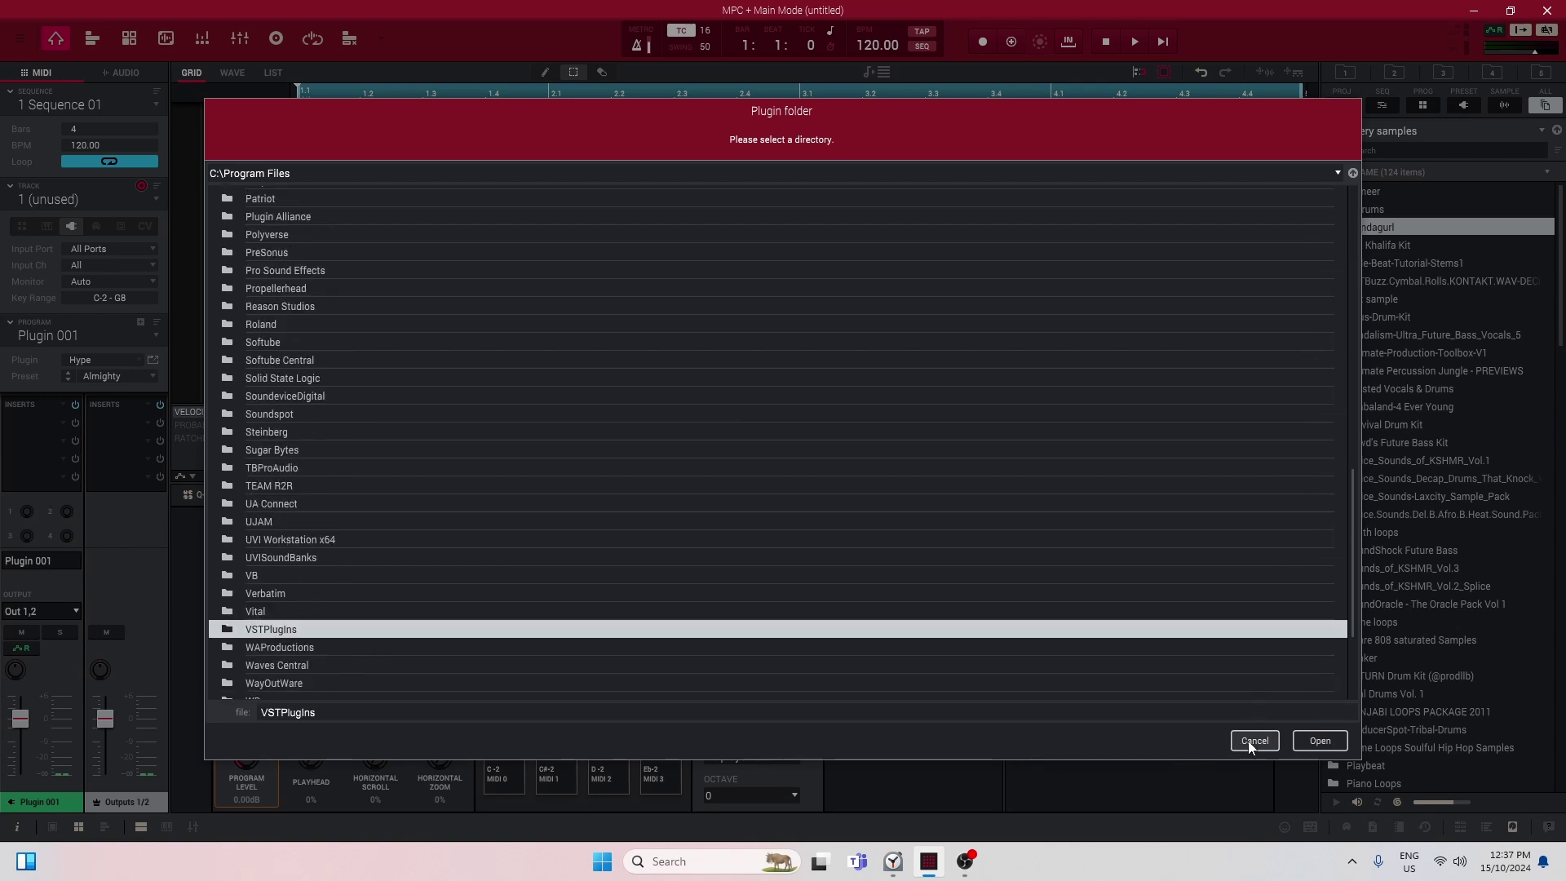
{"action": "left_click", "coordinate": [1319, 740]}
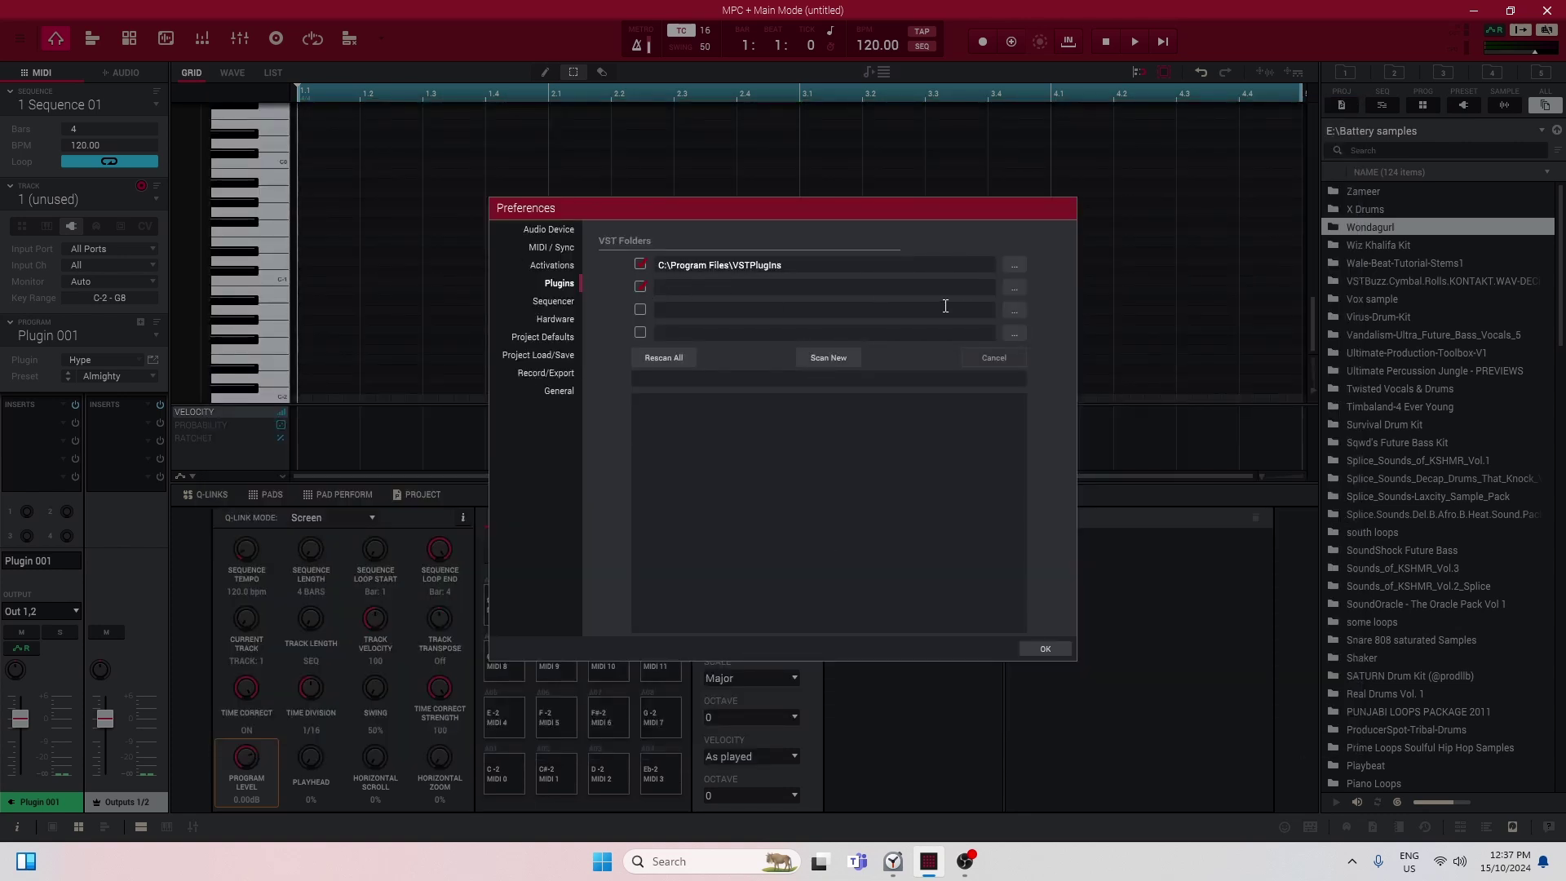
- Add C:\Program Files\Native Instruments as the second VST folder
{"action": "left_click", "coordinate": [1015, 293]}
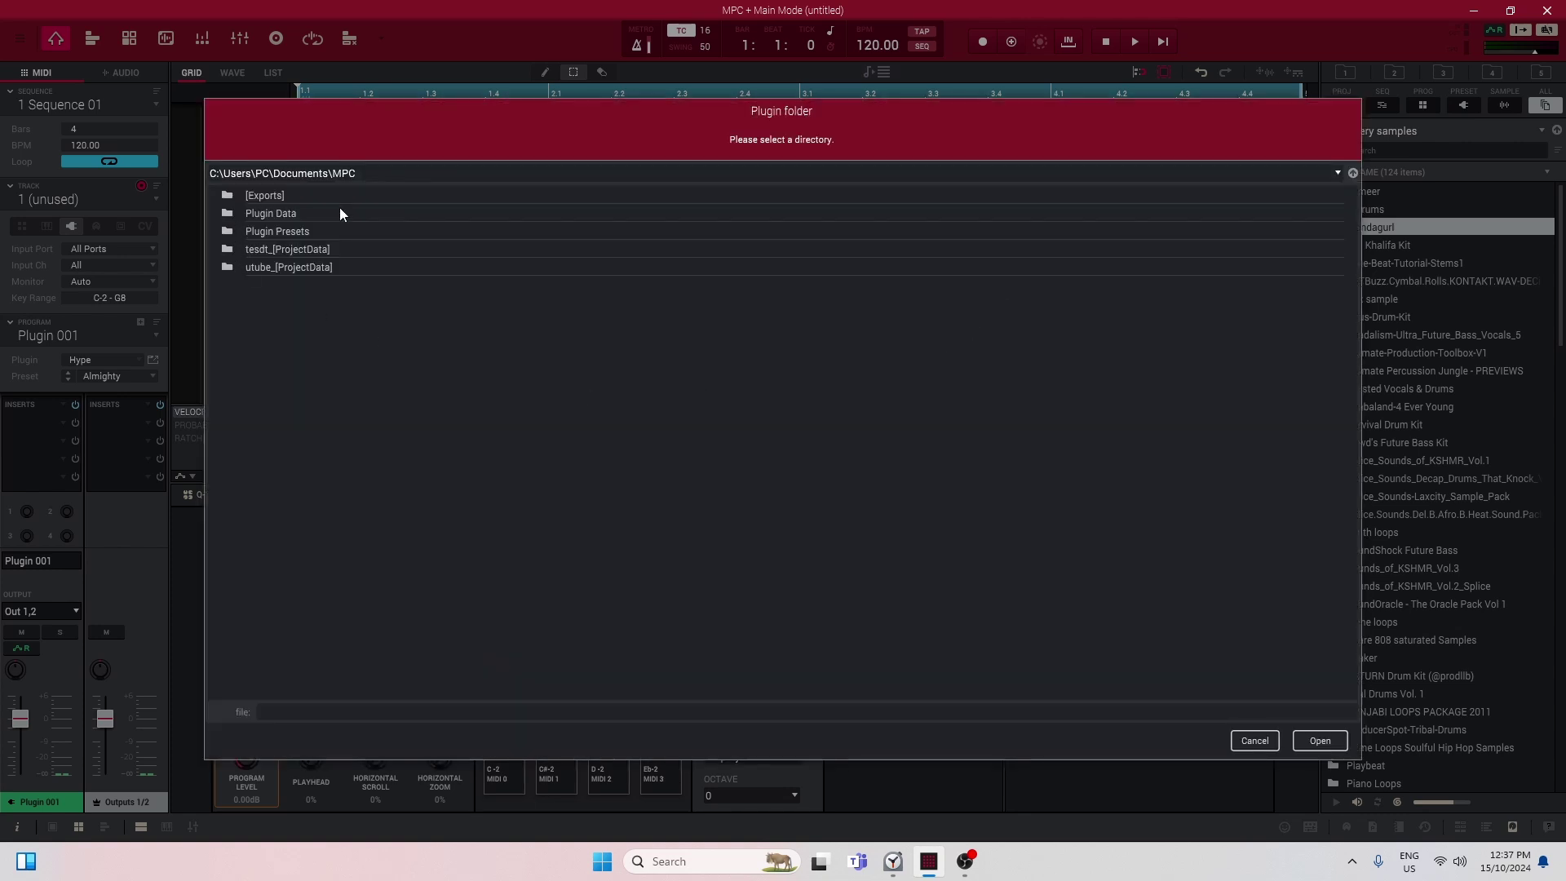
{"action": "left_click", "coordinate": [1337, 173]}
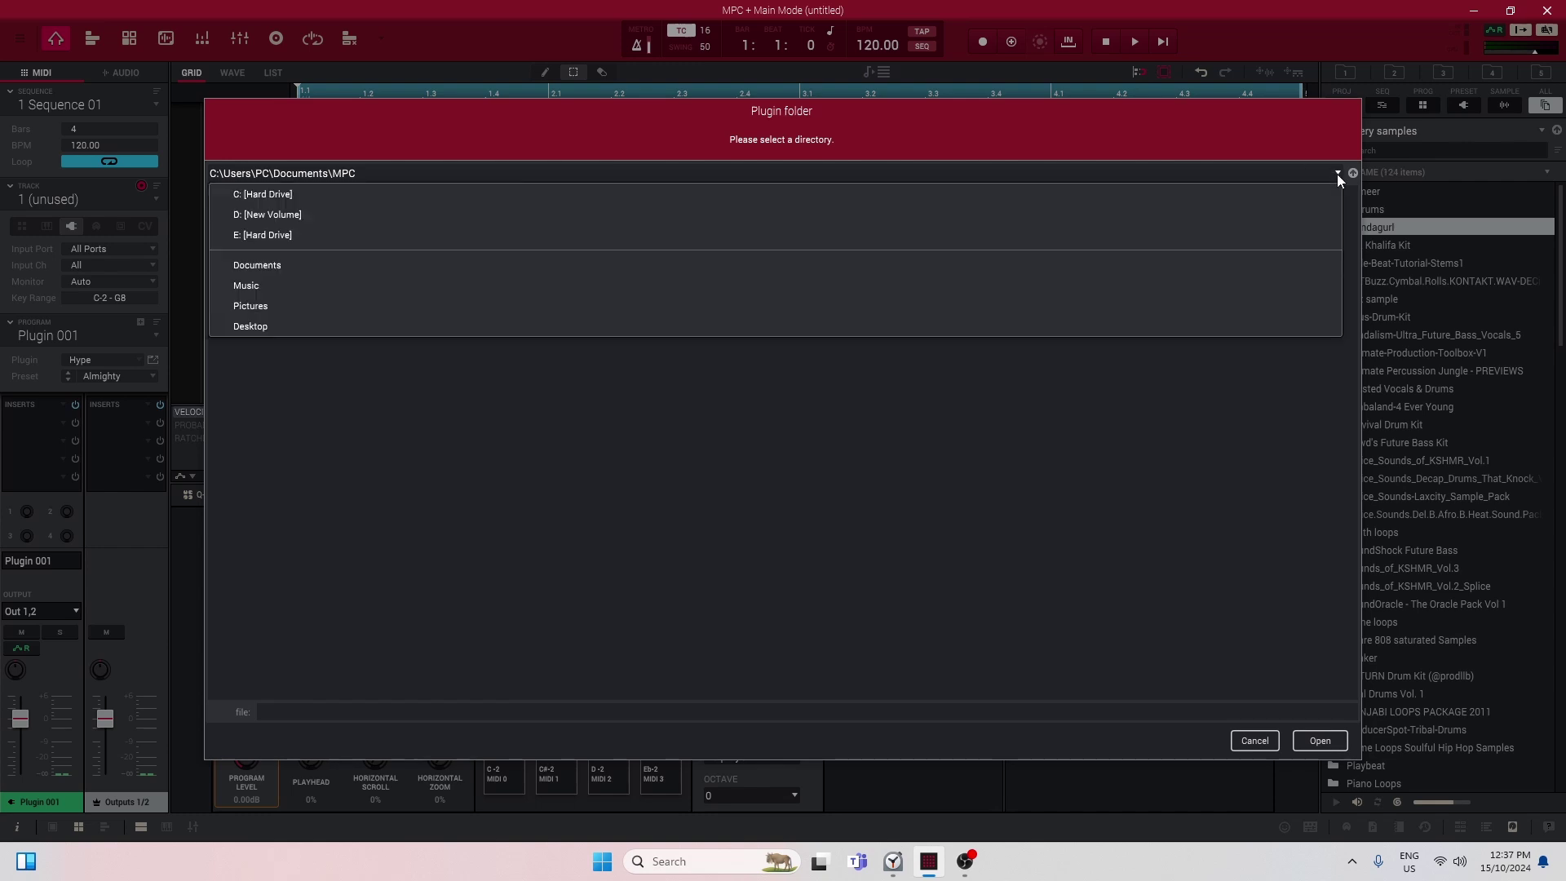
{"action": "left_click", "coordinate": [402, 197]}
{"action": "double_click", "coordinate": [277, 231]}
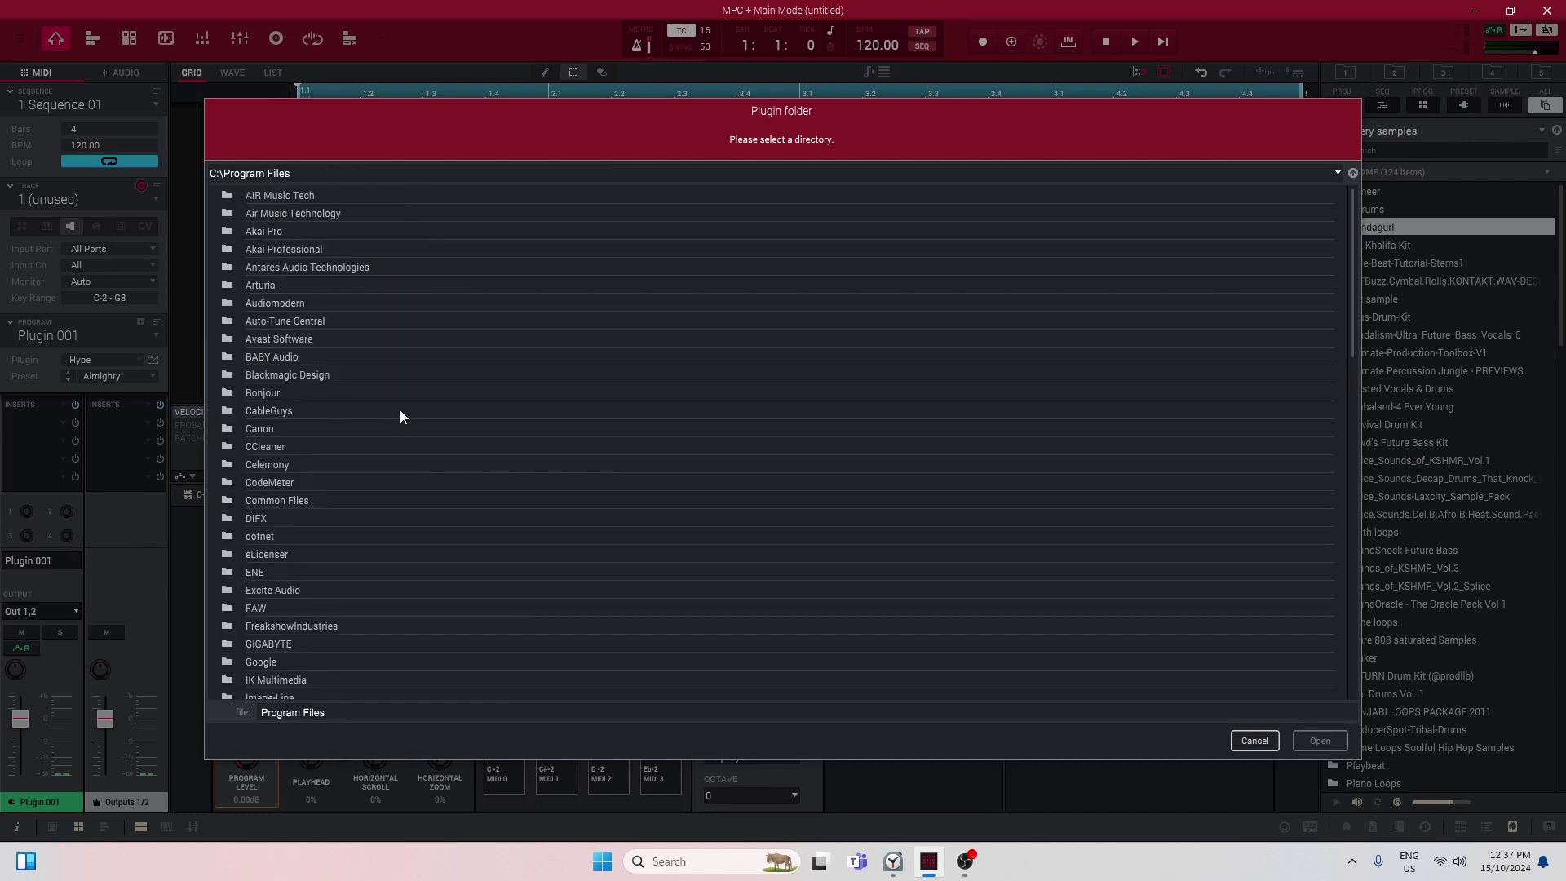
{"action": "scroll", "coordinate": [399, 410], "scroll_direction": "down", "scroll_amount": 5}
{"action": "scroll", "coordinate": [400, 417], "scroll_direction": "down", "scroll_amount": 3}
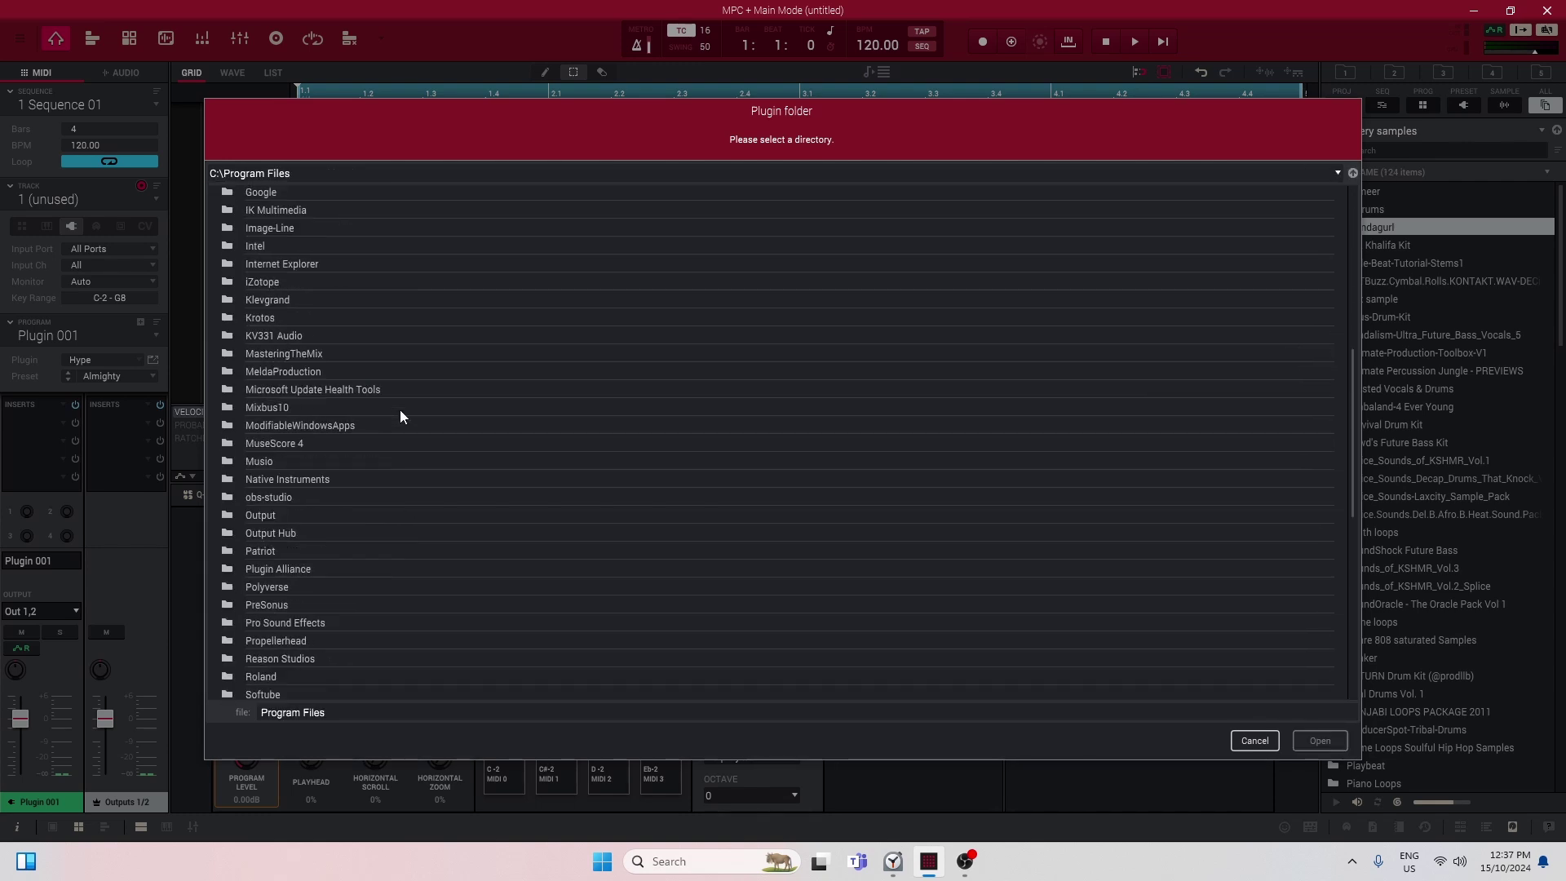
{"action": "left_click", "coordinate": [289, 480]}
{"action": "left_click", "coordinate": [1315, 740]}
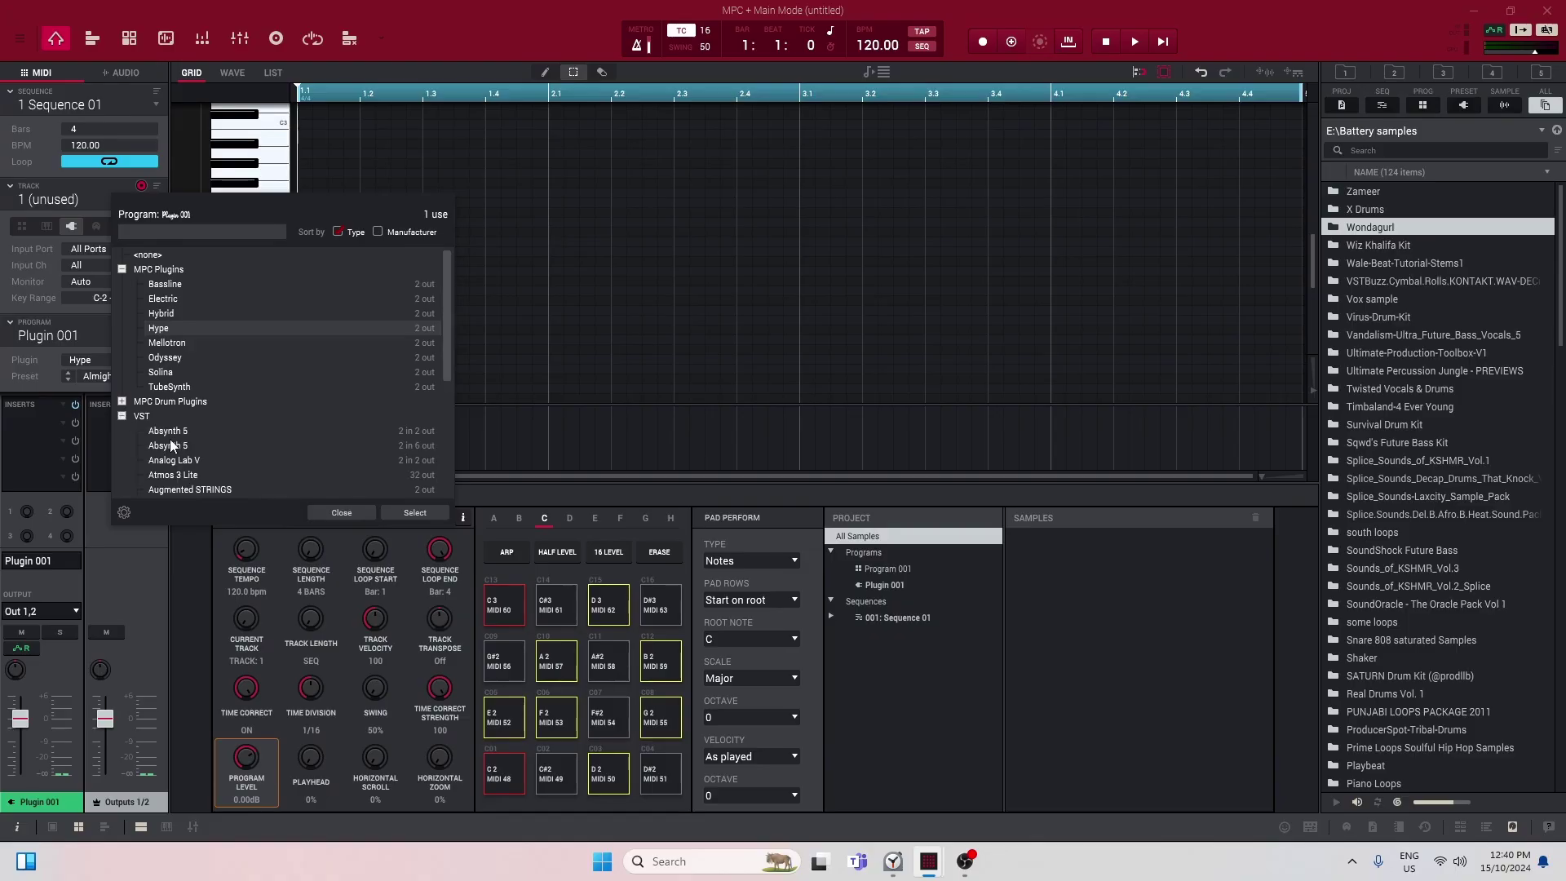
- Find Kontakt in the VST plugin list and load it onto Plugin 001
{"action": "scroll", "coordinate": [172, 445], "scroll_direction": "down", "scroll_amount": 3}
{"action": "scroll", "coordinate": [167, 432], "scroll_direction": "down", "scroll_amount": 2}
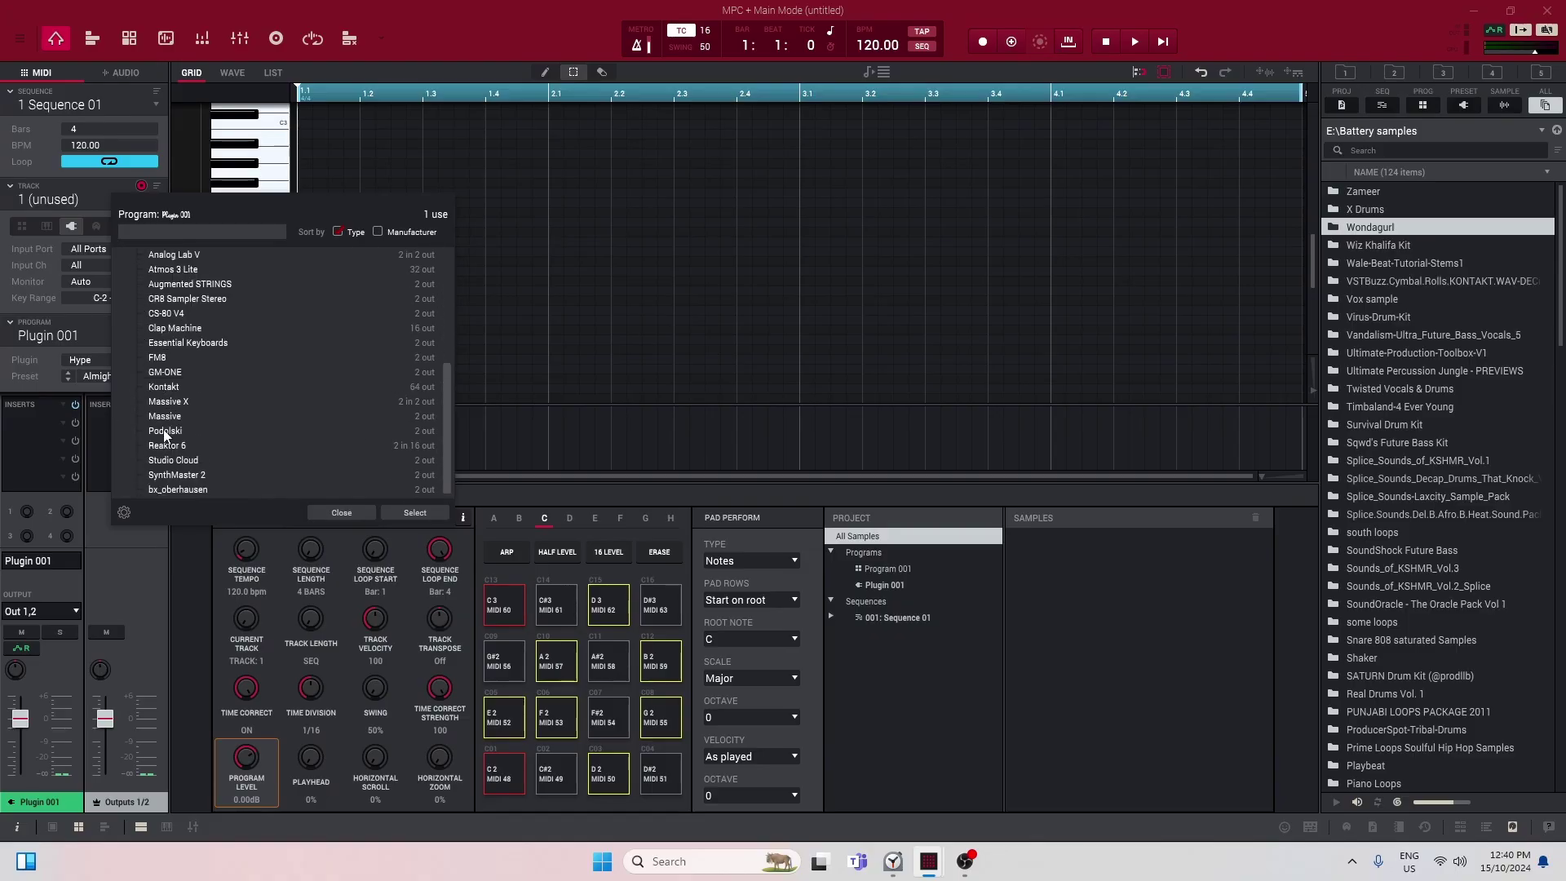
{"action": "scroll", "coordinate": [204, 479], "scroll_direction": "up", "scroll_amount": 2}
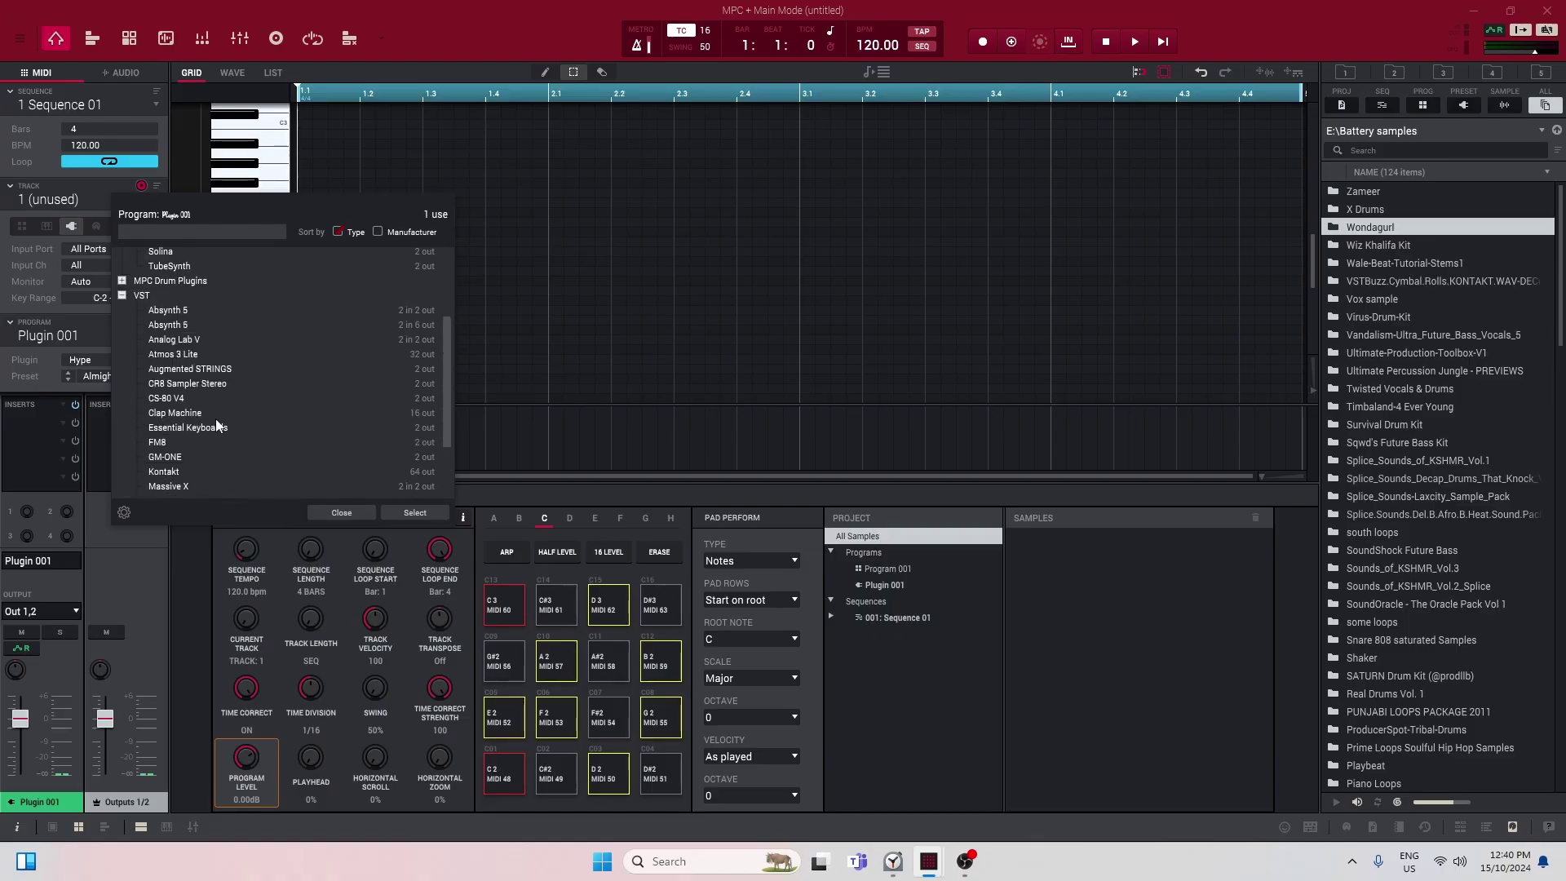
{"action": "scroll", "coordinate": [204, 418], "scroll_direction": "down", "scroll_amount": 2}
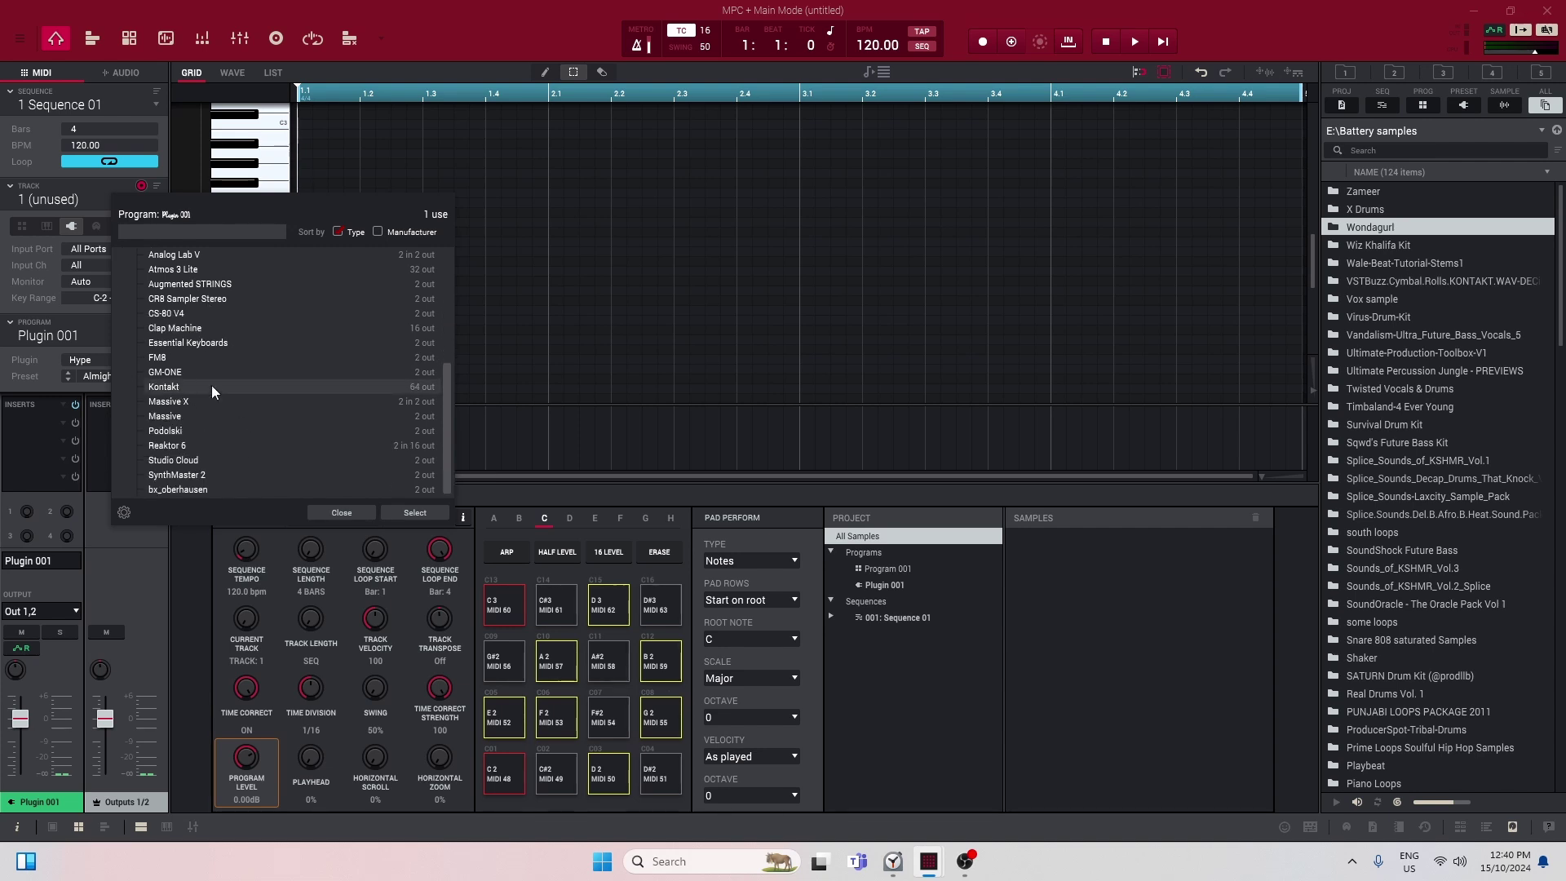
{"action": "double_click", "coordinate": [175, 388]}
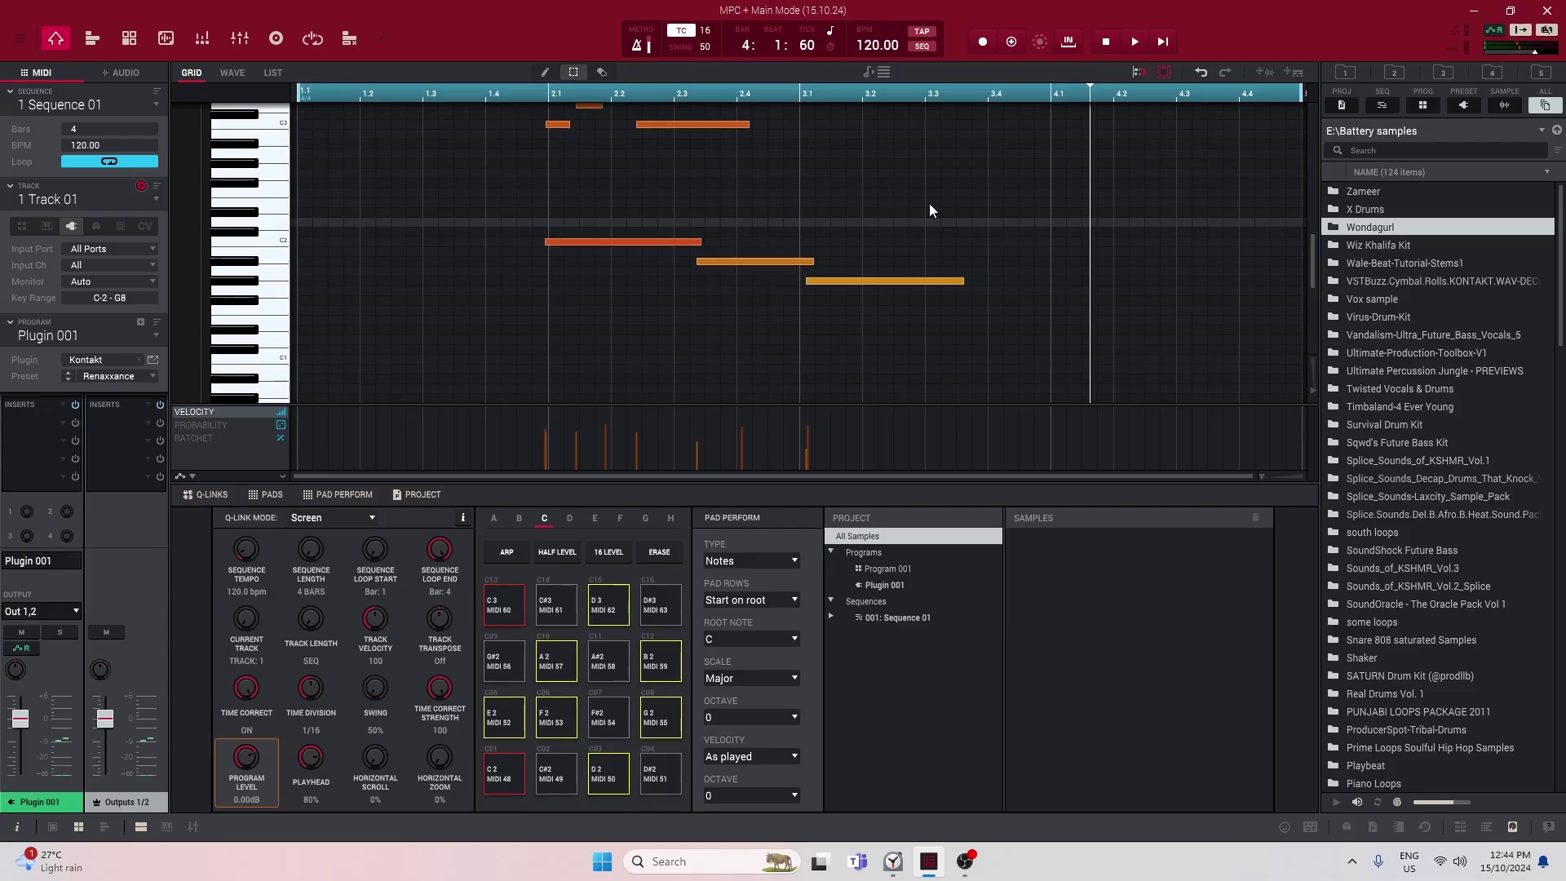
- Capture the just-played notes and shift them to start at bar 1
{"action": "key", "text": "space"}
{"action": "scroll", "coordinate": [602, 334], "scroll_direction": "down", "scroll_amount": 2}
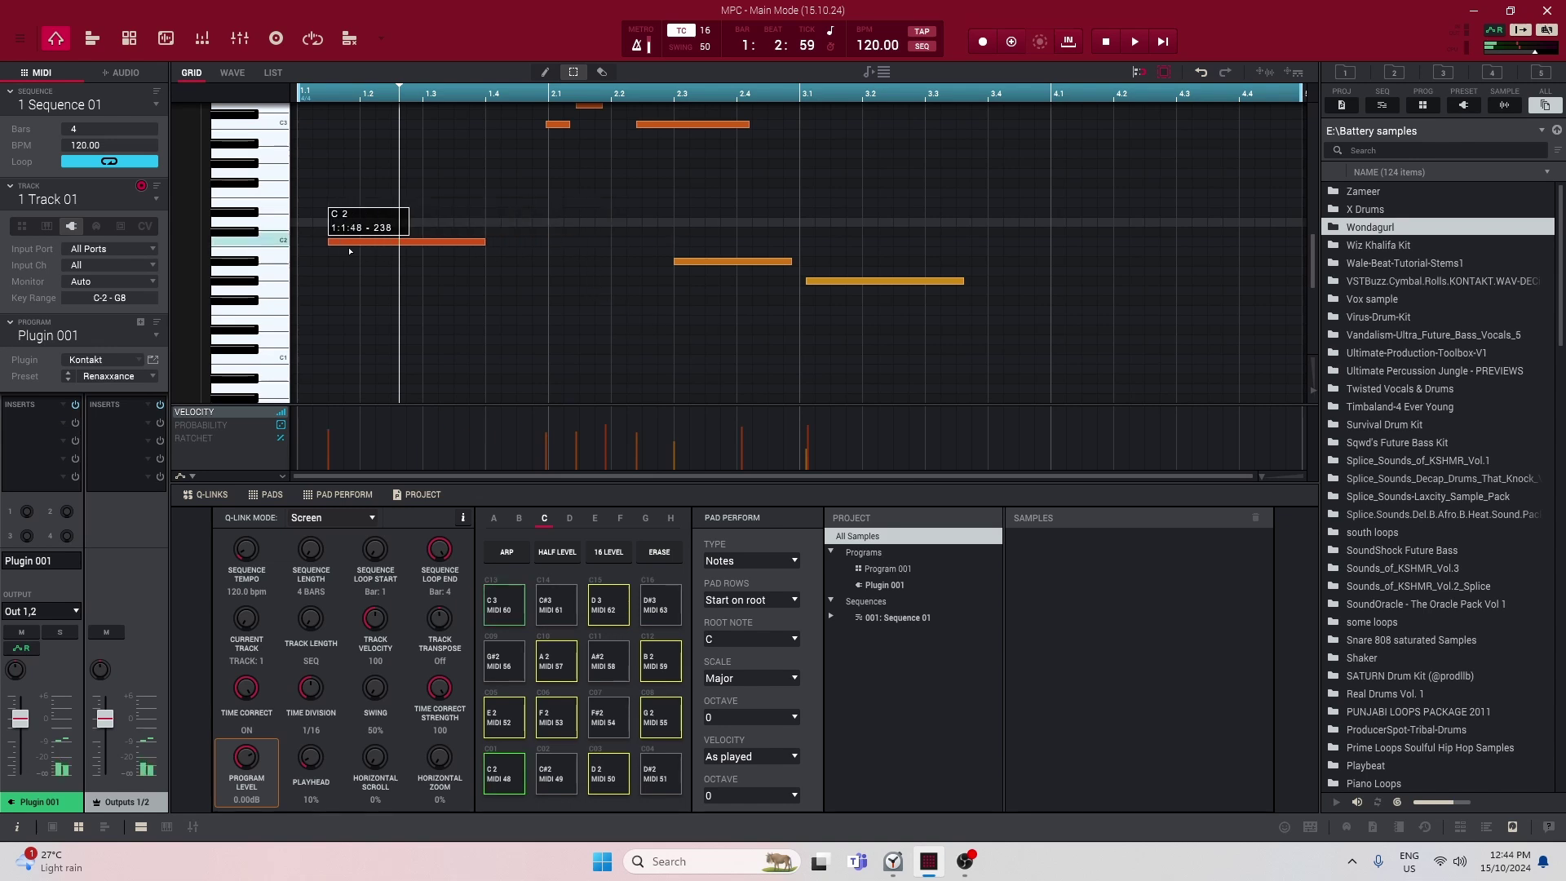
{"action": "mouse_move", "coordinate": [349, 251]}
{"action": "left_mouse_down"}
{"action": "mouse_move", "coordinate": [621, 258]}
{"action": "mouse_move", "coordinate": [331, 254]}
{"action": "left_mouse_up"}
{"action": "left_click", "coordinate": [546, 213]}
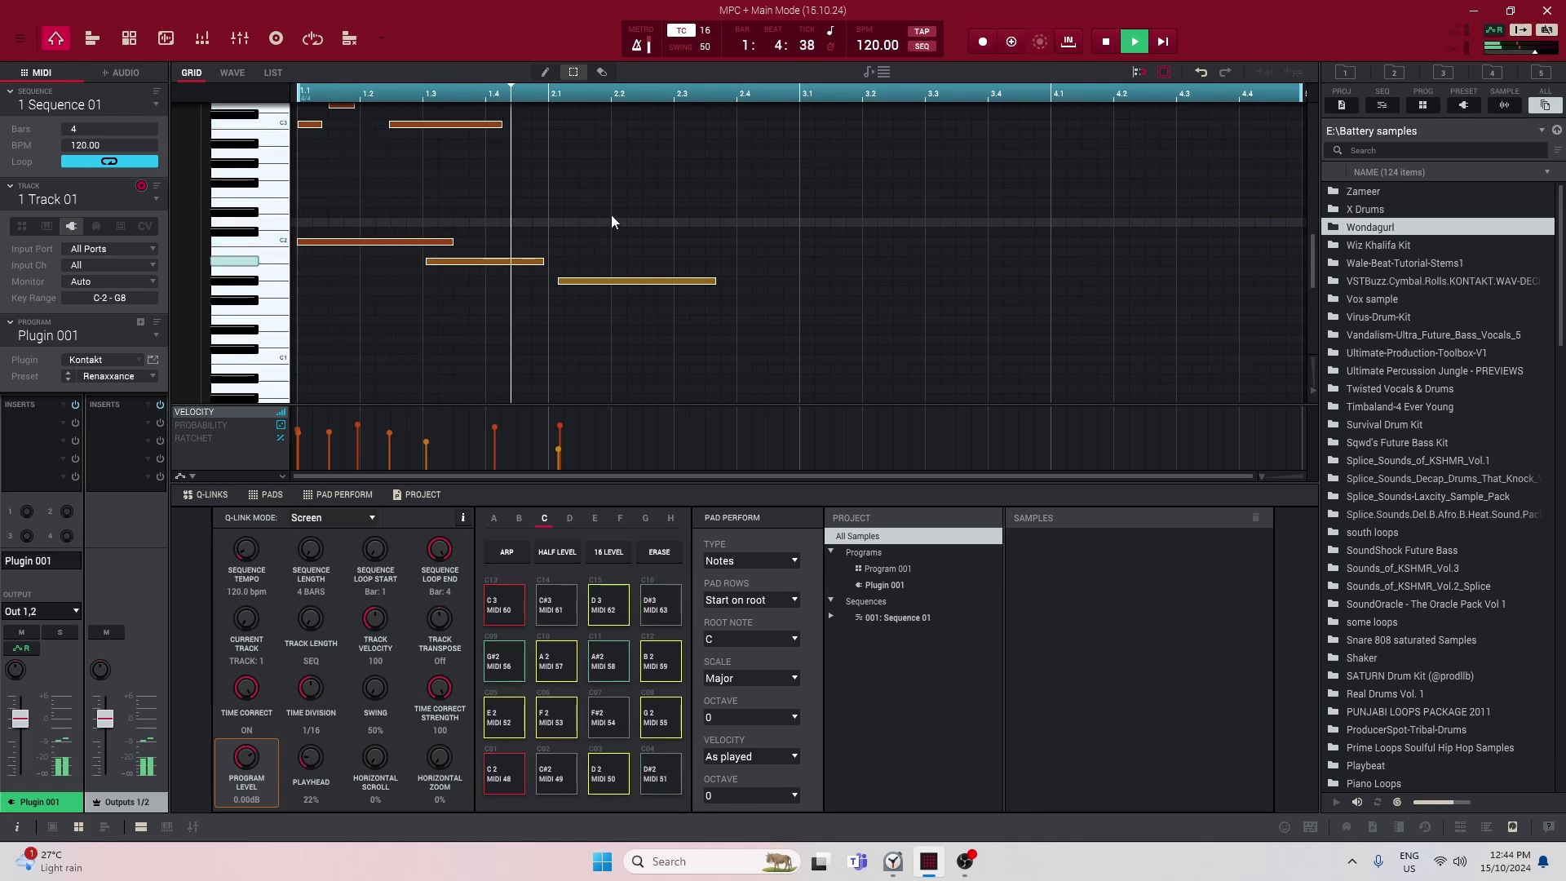
- Move the G#1 note to start at bar 2.1 and replay the loop from the top
{"action": "key", "text": "space"}
{"action": "left_click_drag", "start_coordinate": [594, 282], "coordinate": [584, 286]}
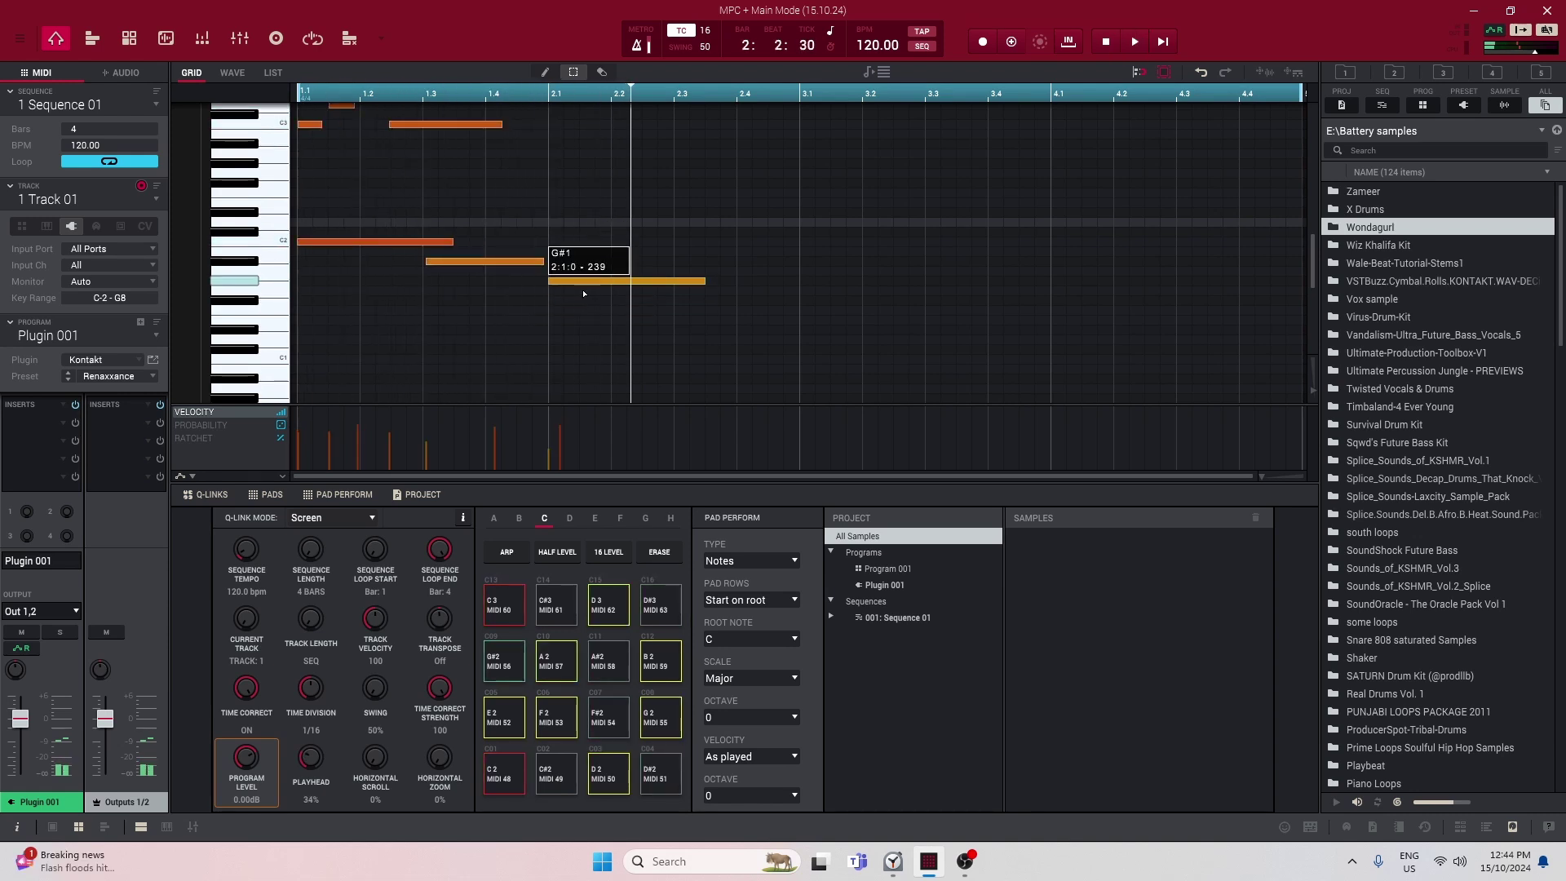
{"action": "key", "text": "space"}
{"action": "scroll", "coordinate": [669, 245], "scroll_direction": "up", "scroll_amount": 3}
{"action": "scroll", "coordinate": [594, 253], "scroll_direction": "up", "scroll_amount": 2}
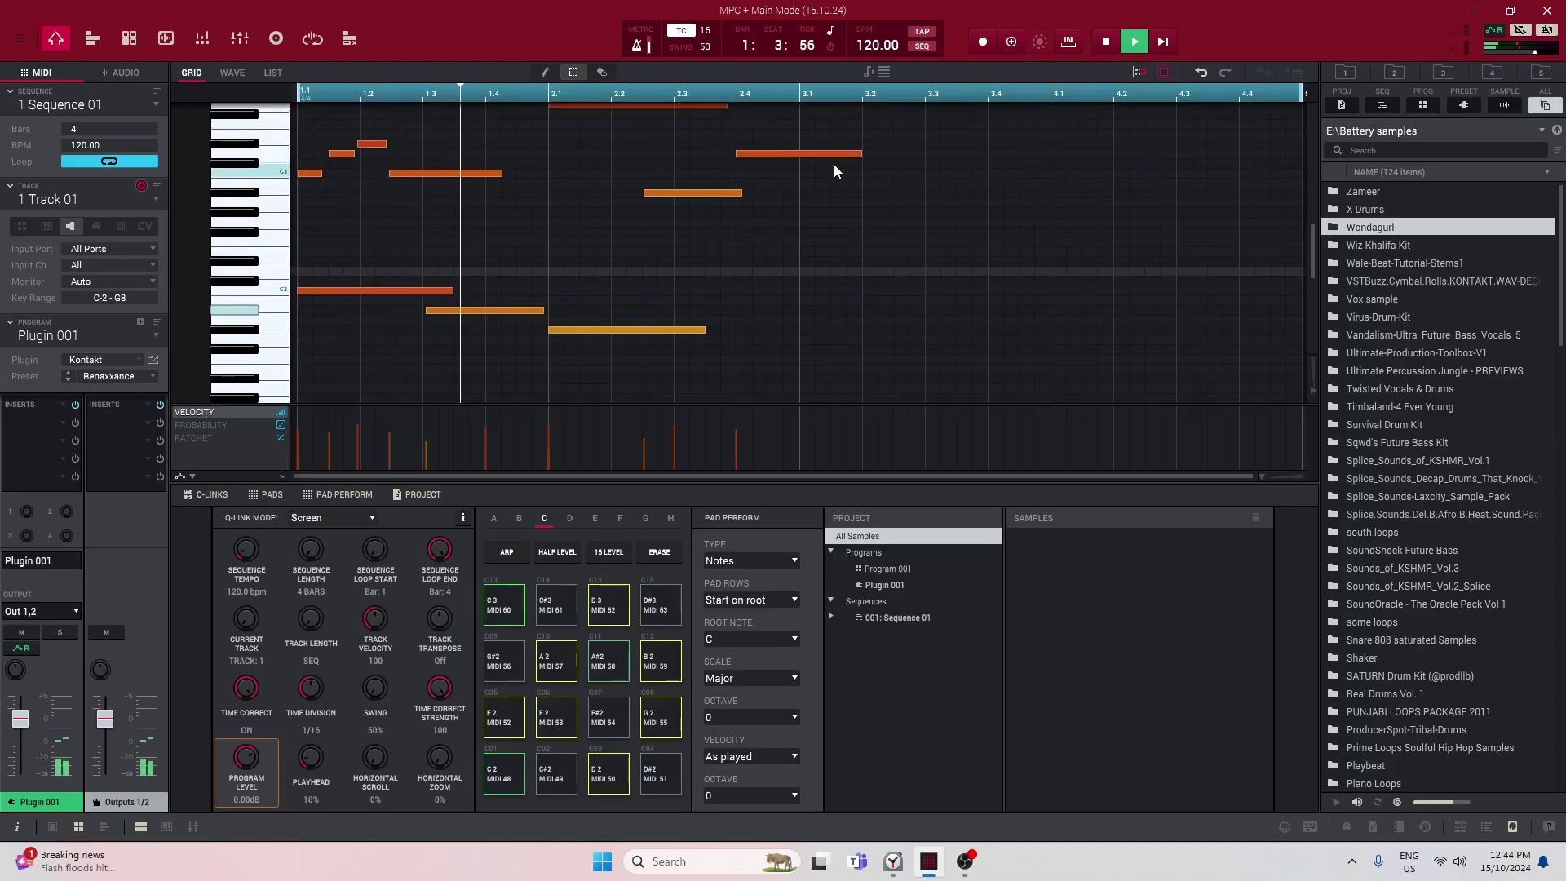
- Raise one guitar note two semitones, retune the bar 3.2 note to F3, and play back
{"action": "scroll", "coordinate": [815, 171], "scroll_direction": "up", "scroll_amount": 2}
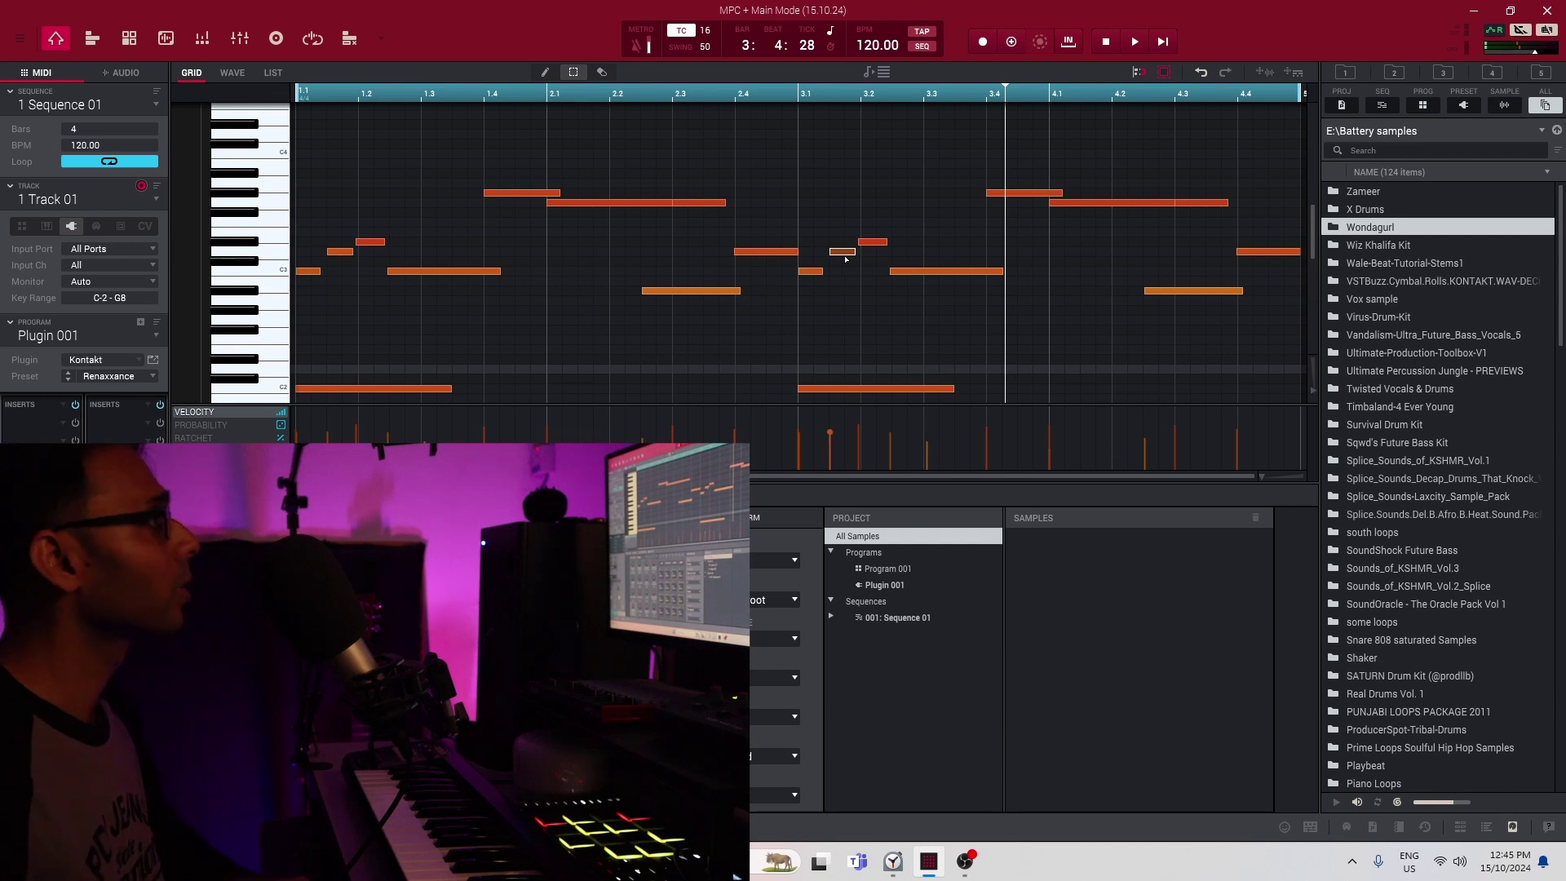
{"action": "key", "text": "Up"}
{"action": "key", "text": "Up"}
{"action": "key", "text": "Up"}
{"action": "key", "text": "Up"}
{"action": "key", "text": "Up"}
{"action": "key", "text": "Up"}
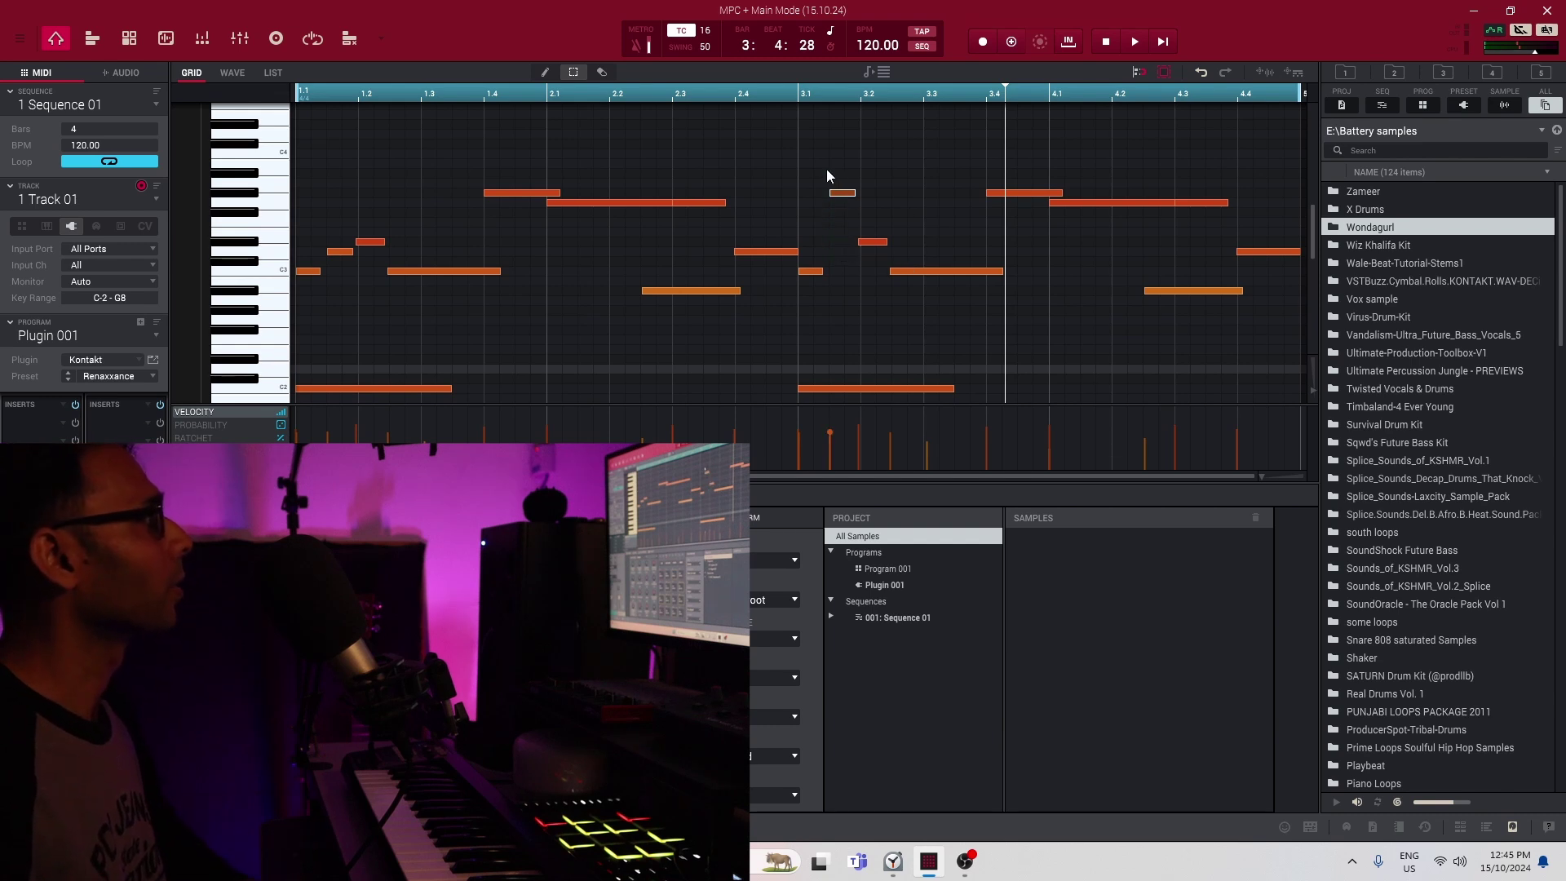
{"action": "mouse_move", "coordinate": [843, 196]}
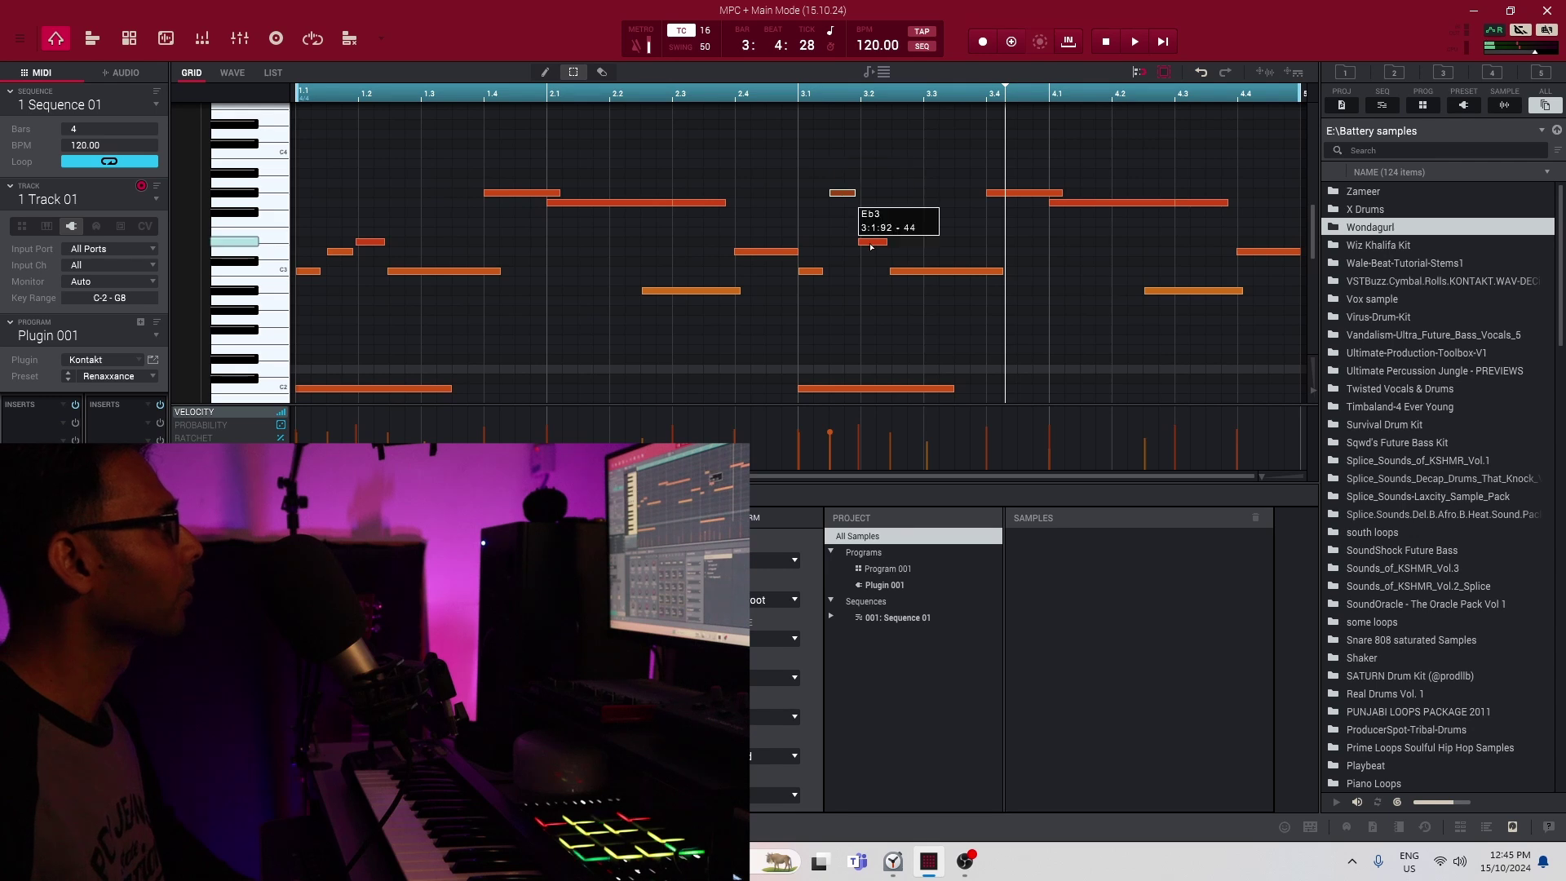
{"action": "left_click", "coordinate": [938, 270]}
{"action": "key", "text": "Down"}
{"action": "key", "text": "Up"}
{"action": "key", "text": "Up"}
{"action": "key", "text": "Up"}
{"action": "key", "text": "Up"}
{"action": "key", "text": "Up"}
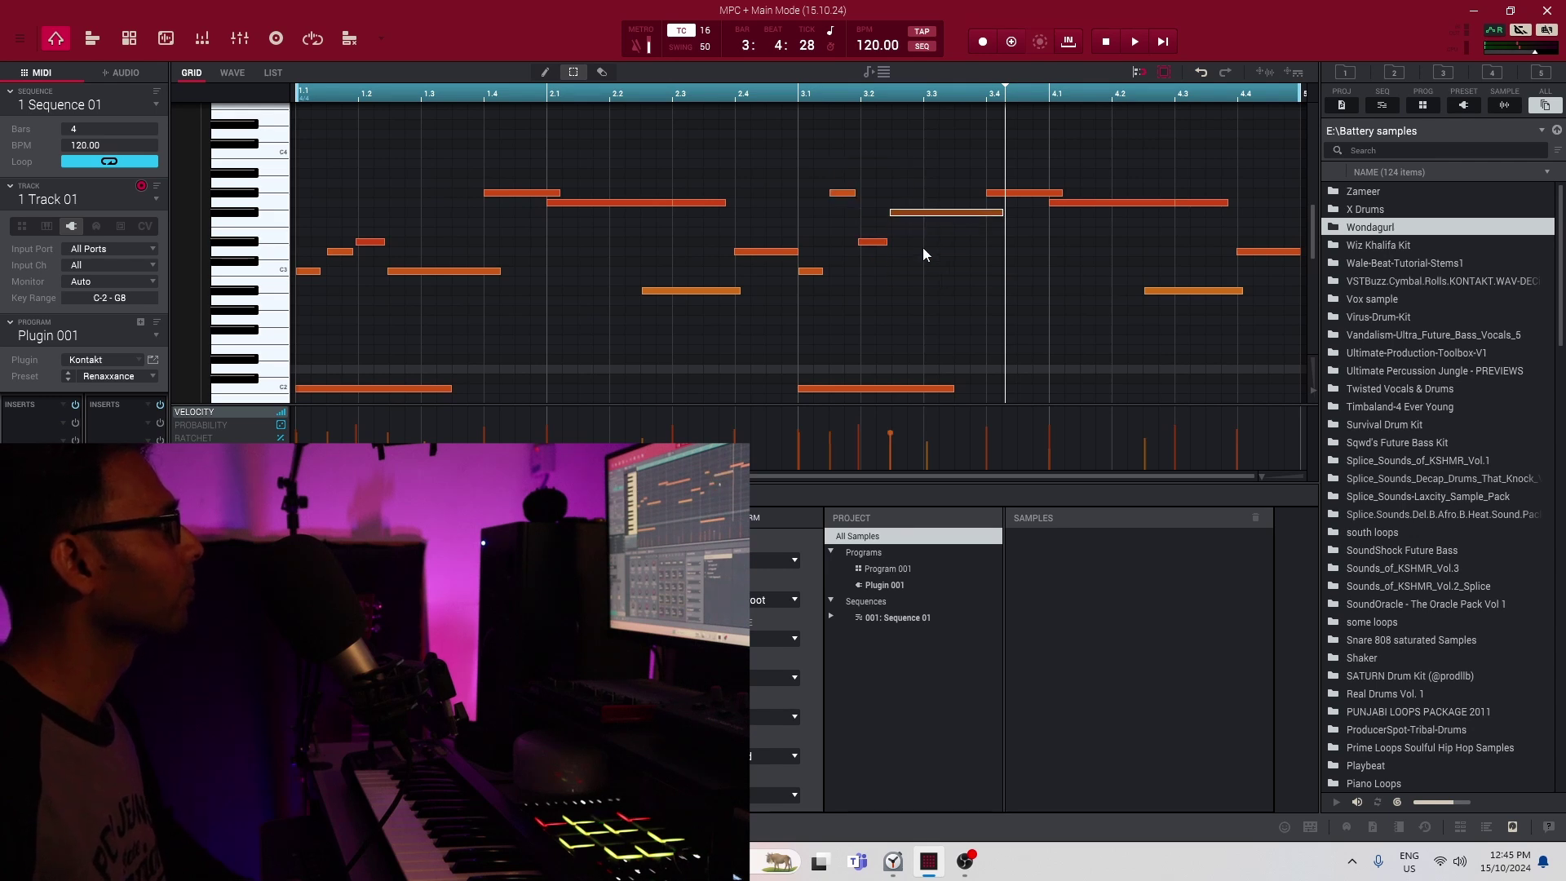
{"action": "mouse_move", "coordinate": [916, 216]}
{"action": "key", "text": "Down"}
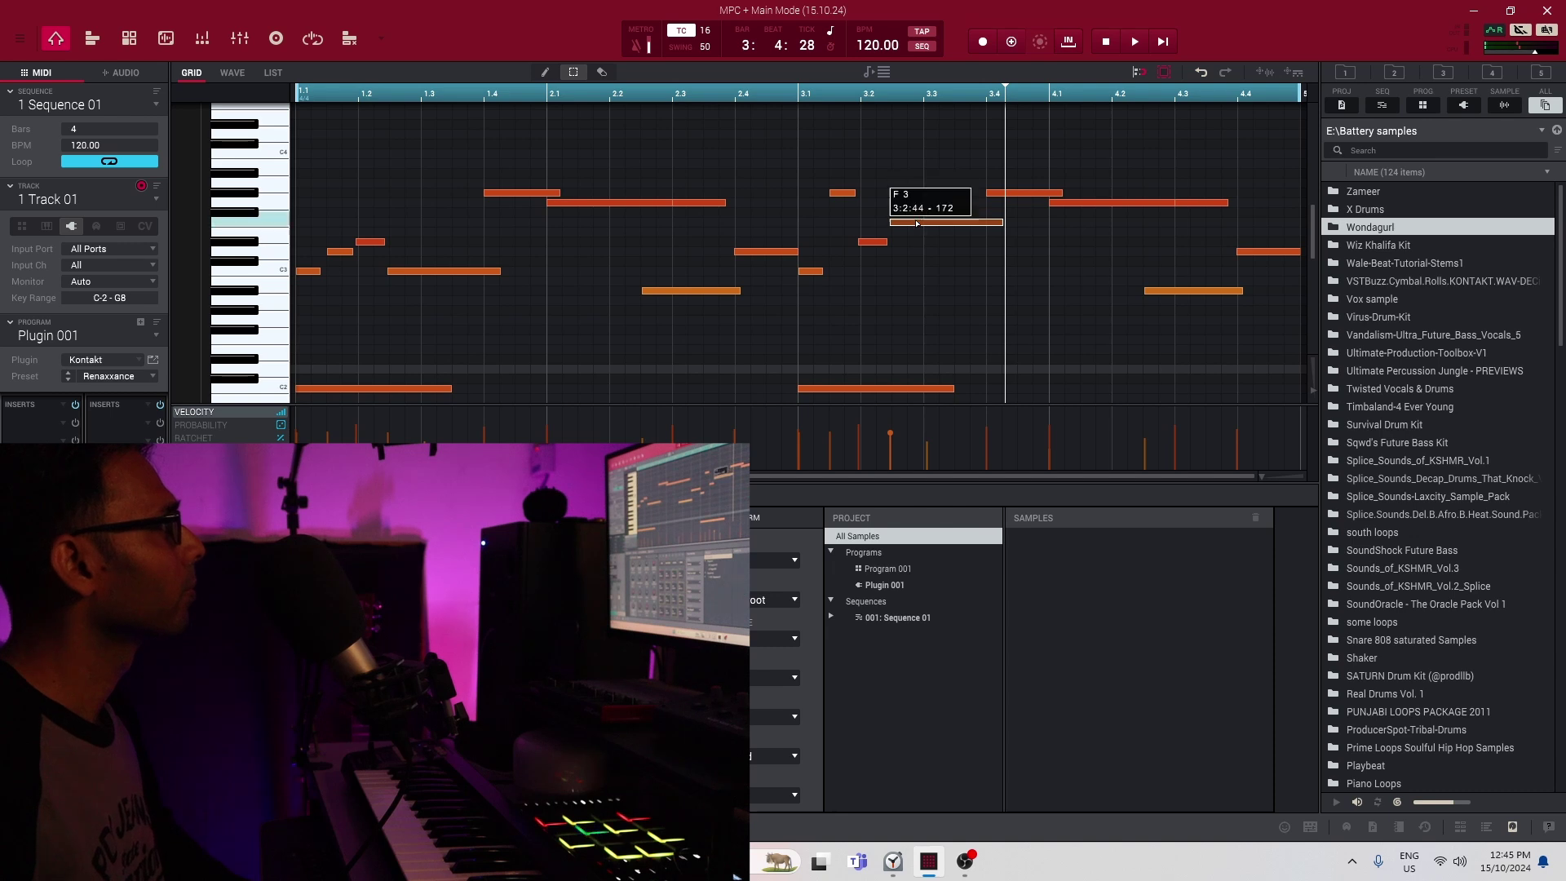
{"action": "key", "text": "space"}
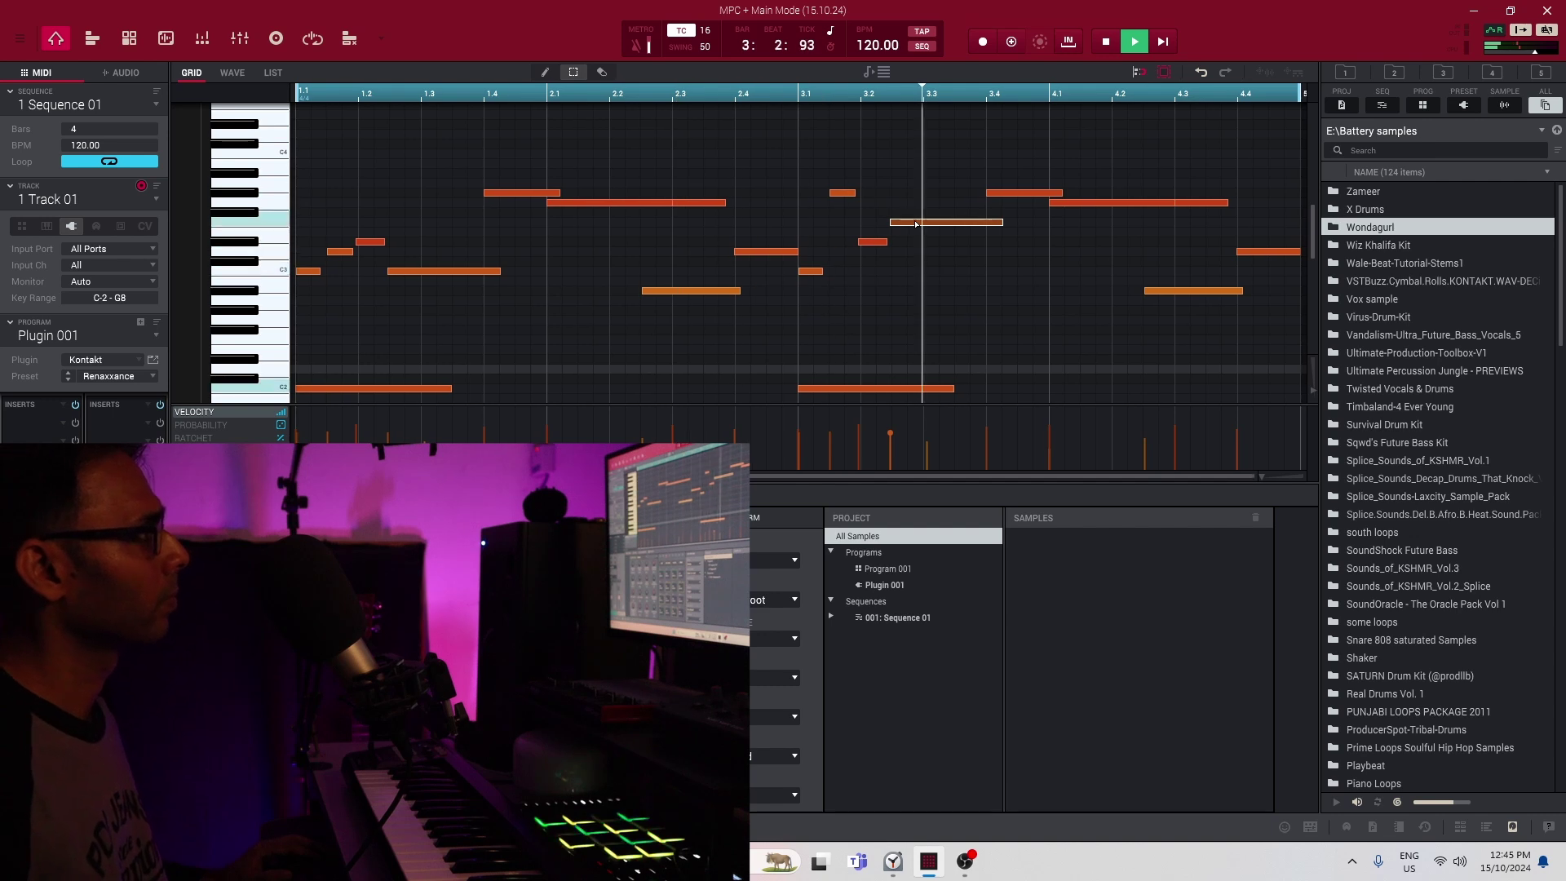
- Raise the bar 4.2 note two semitones, then deselect it
{"action": "scroll", "coordinate": [1129, 225], "scroll_direction": "down", "scroll_amount": 1}
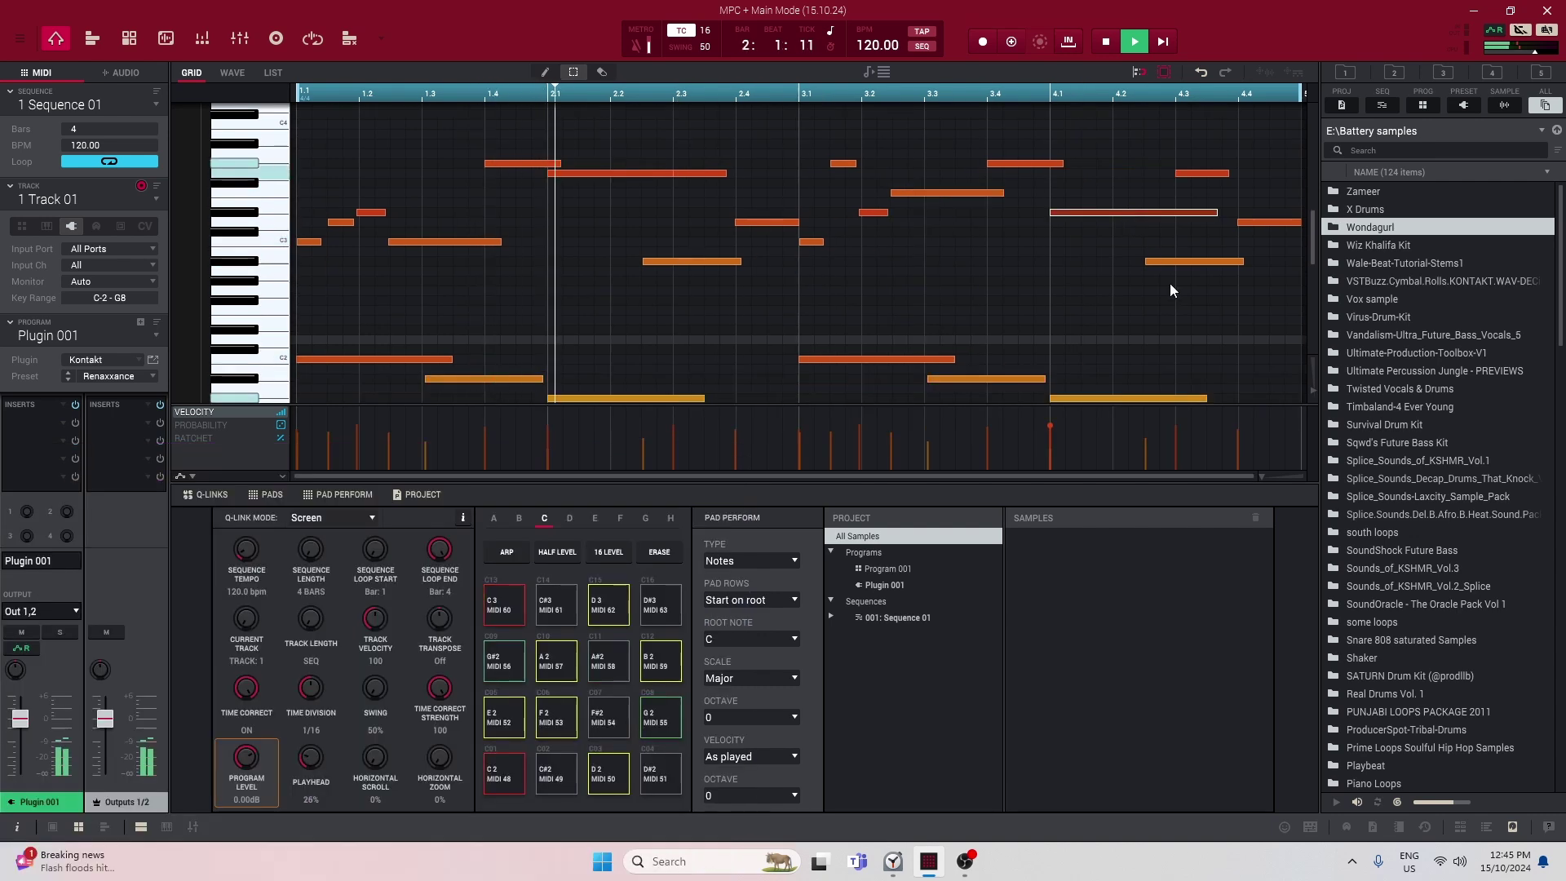
{"action": "left_click_drag", "start_coordinate": [1175, 266], "coordinate": [1172, 256]}
{"action": "key", "text": "Up"}
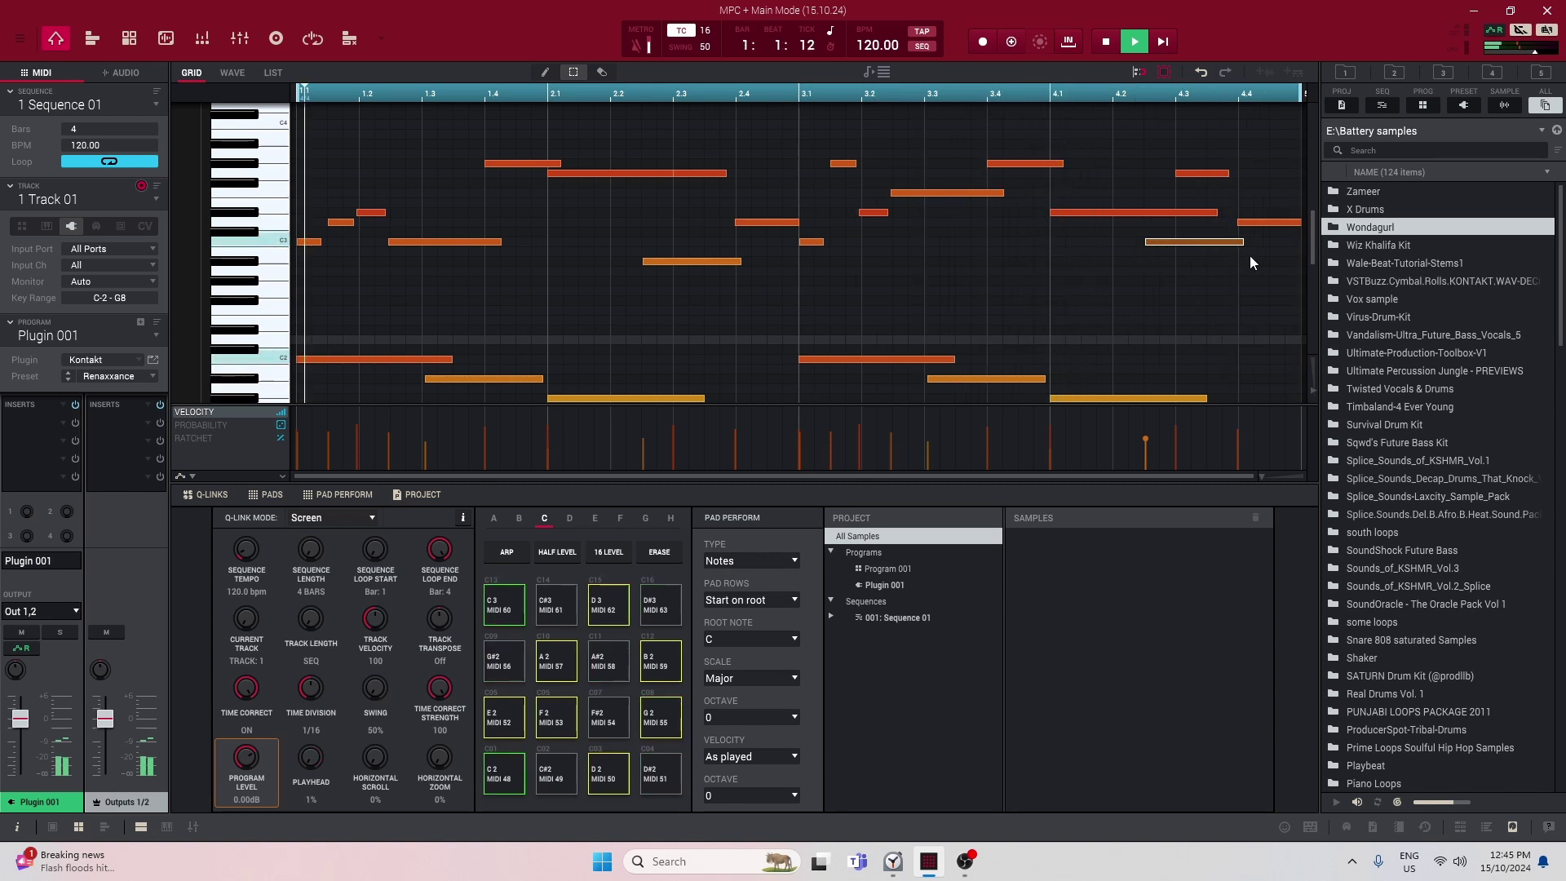
{"action": "left_click", "coordinate": [1097, 326]}
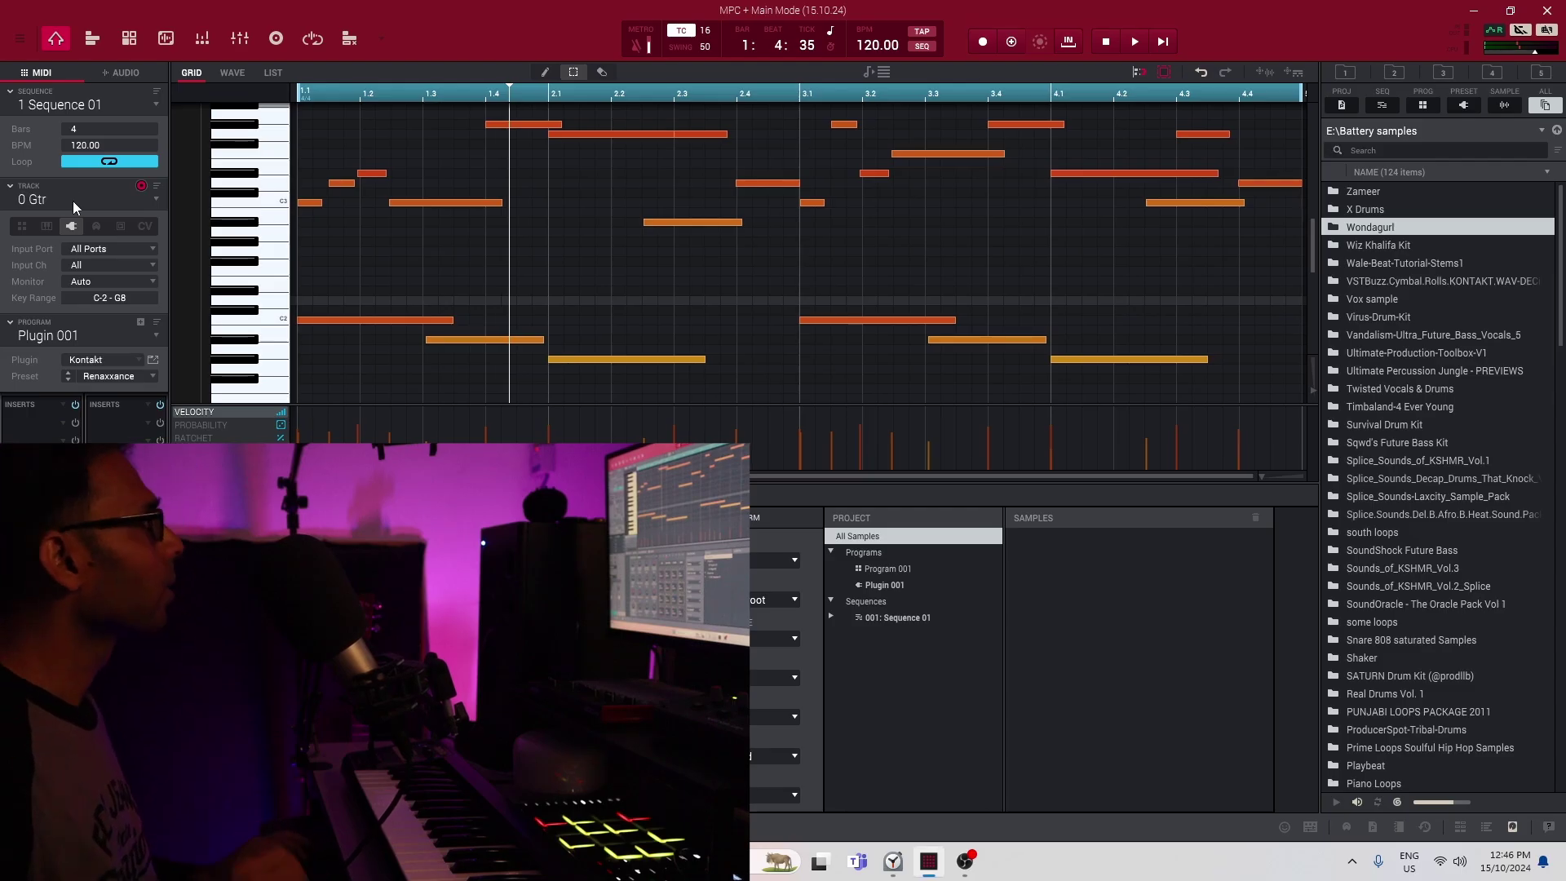
- Scroll to the new empty track 2 named Bass
{"action": "scroll", "coordinate": [72, 201], "scroll_direction": "down", "scroll_amount": 2}
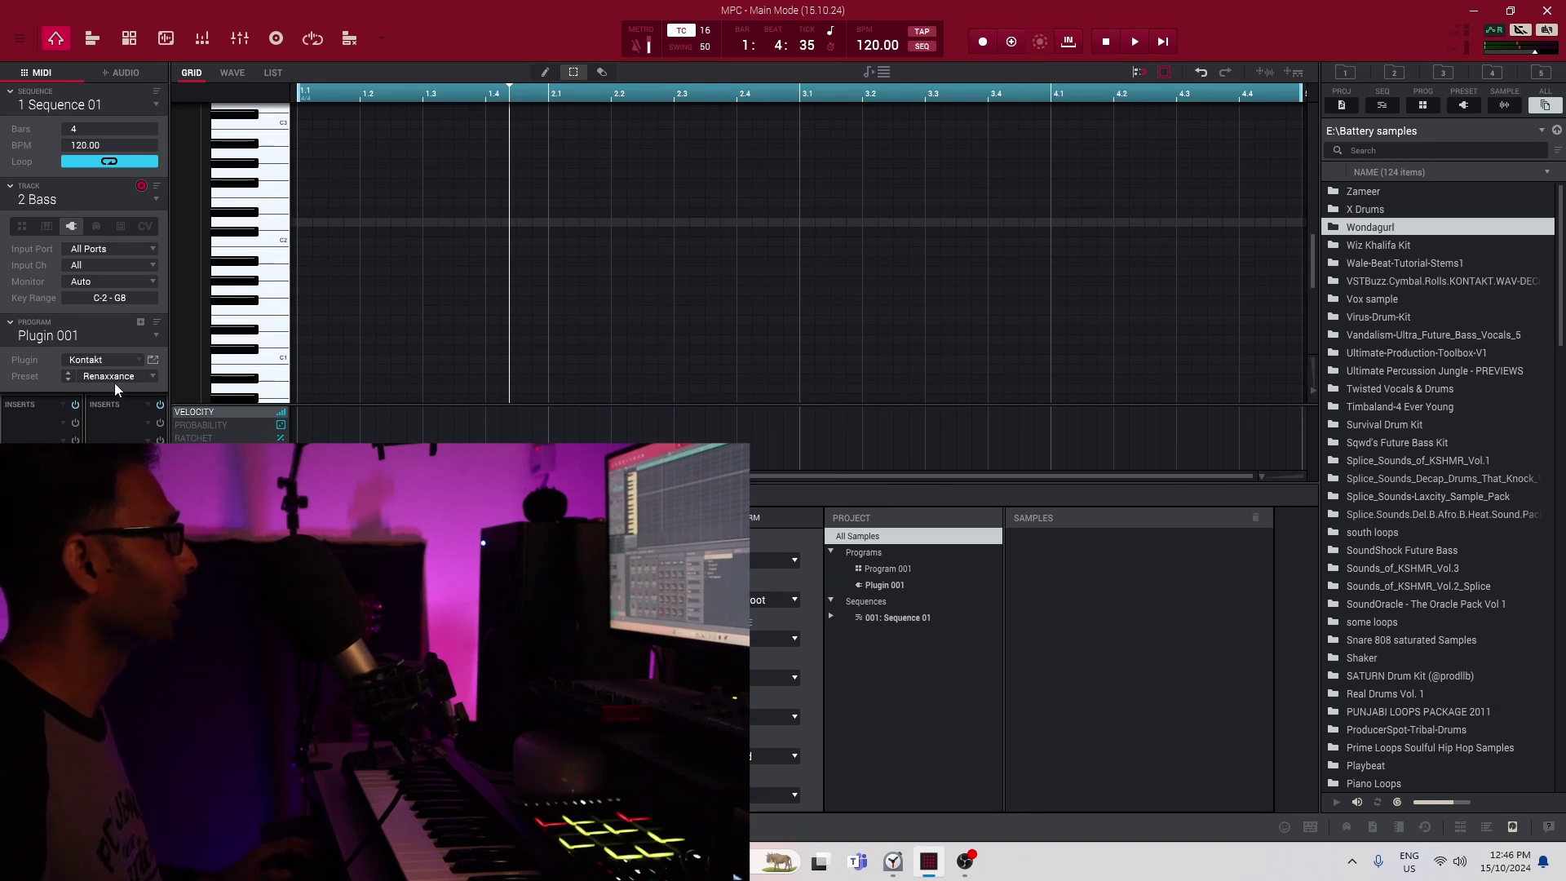
- Load Kontakt's Scarbee Rickenbacker Bass, show the MIDI channel option, and select the Dub Bass preset
{"action": "left_click", "coordinate": [152, 360]}
{"action": "left_click", "coordinate": [517, 411]}
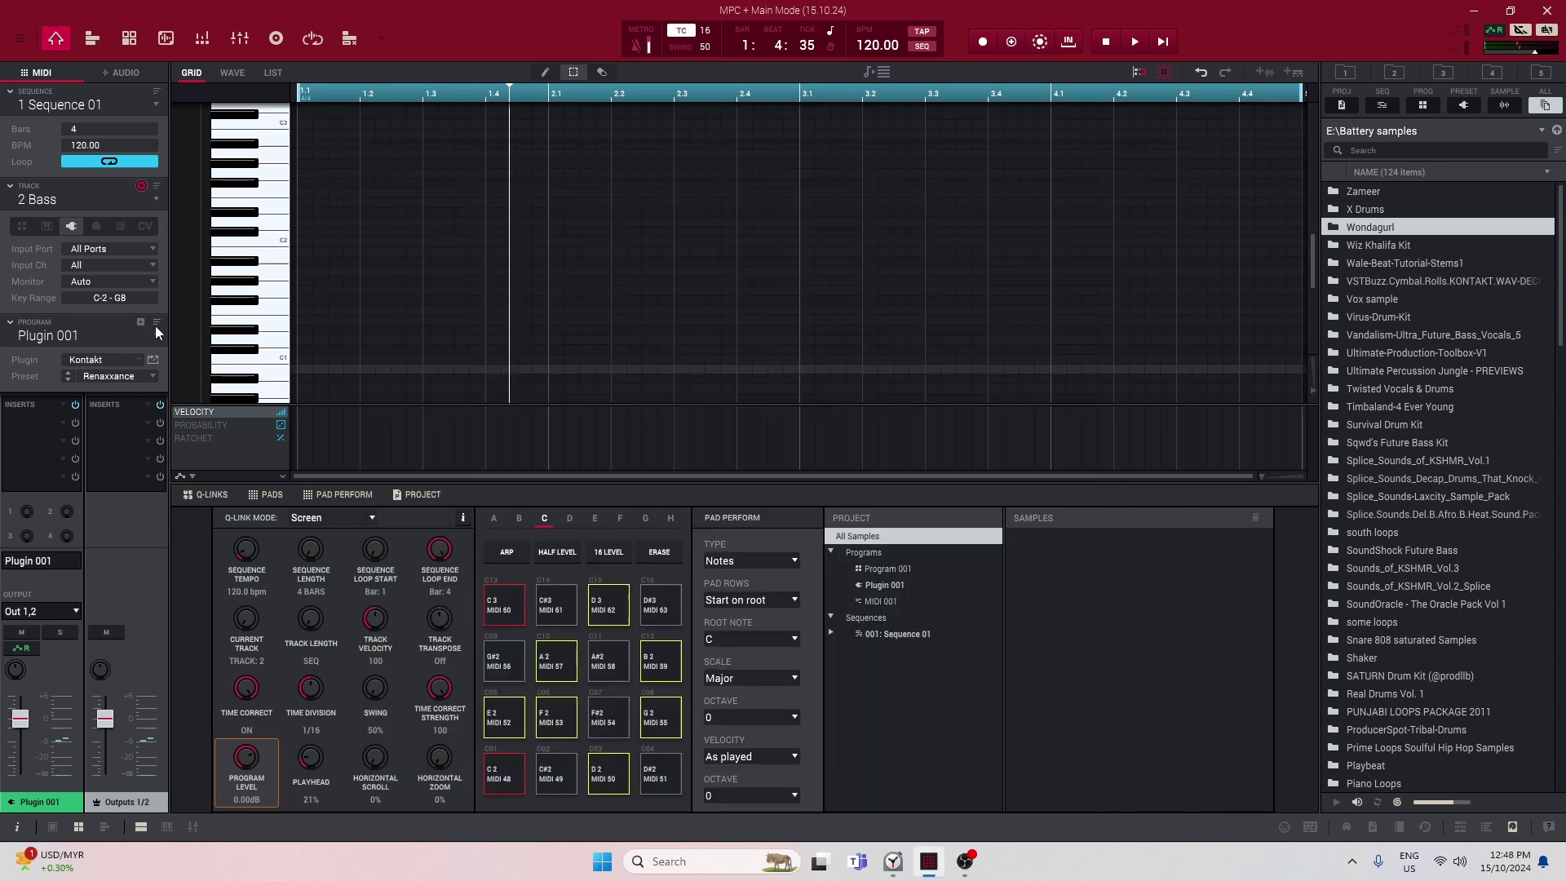
{"action": "left_click", "coordinate": [156, 324]}
{"action": "left_click", "coordinate": [176, 431]}
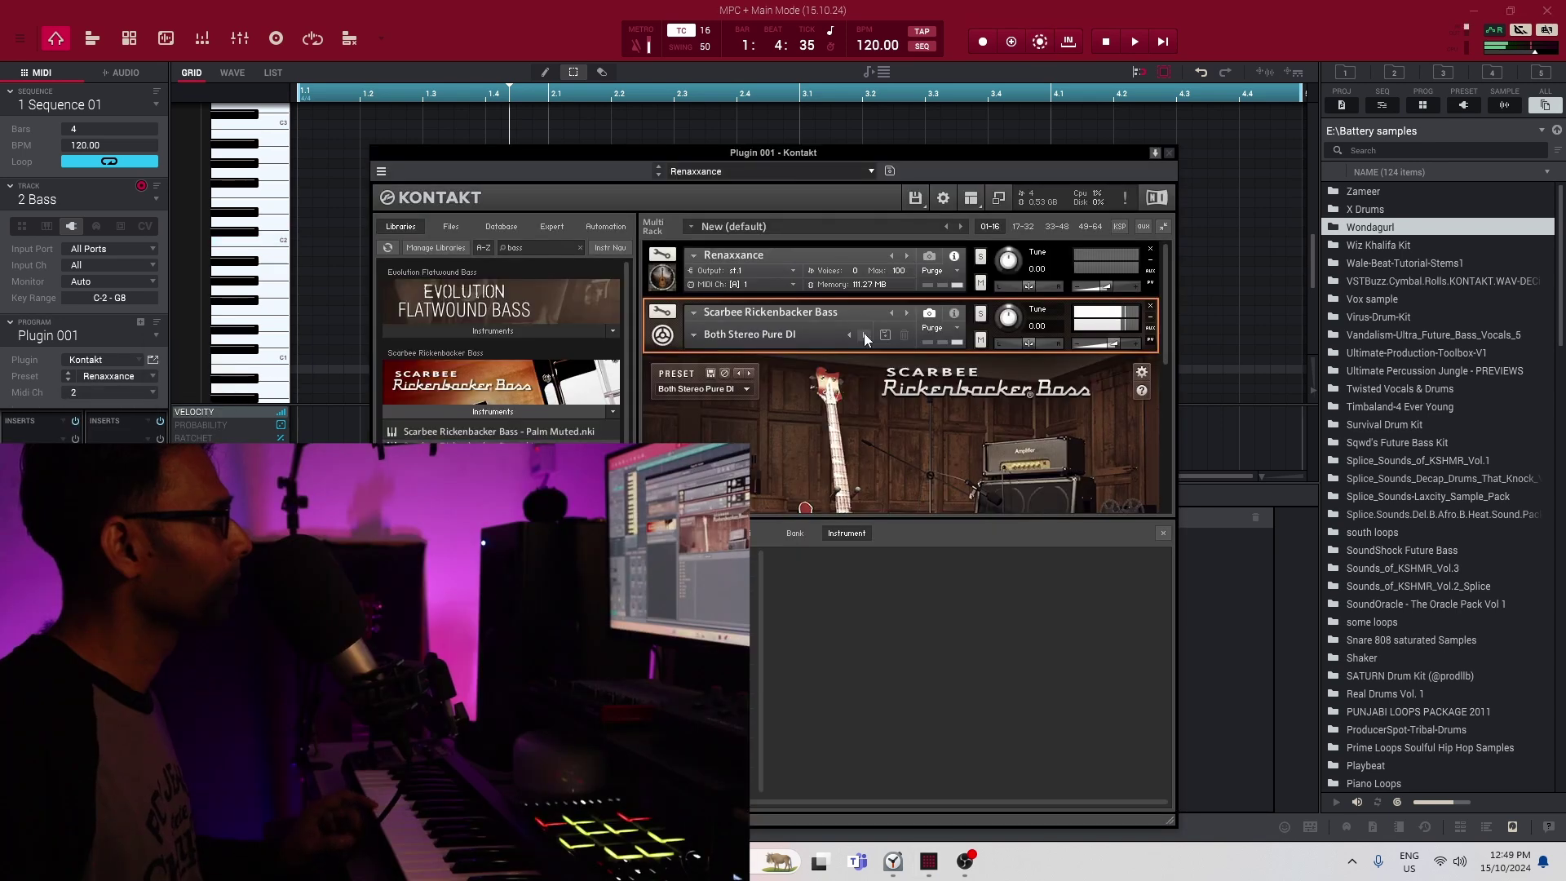
{"action": "left_click", "coordinate": [864, 334]}
{"action": "left_click", "coordinate": [865, 334]}
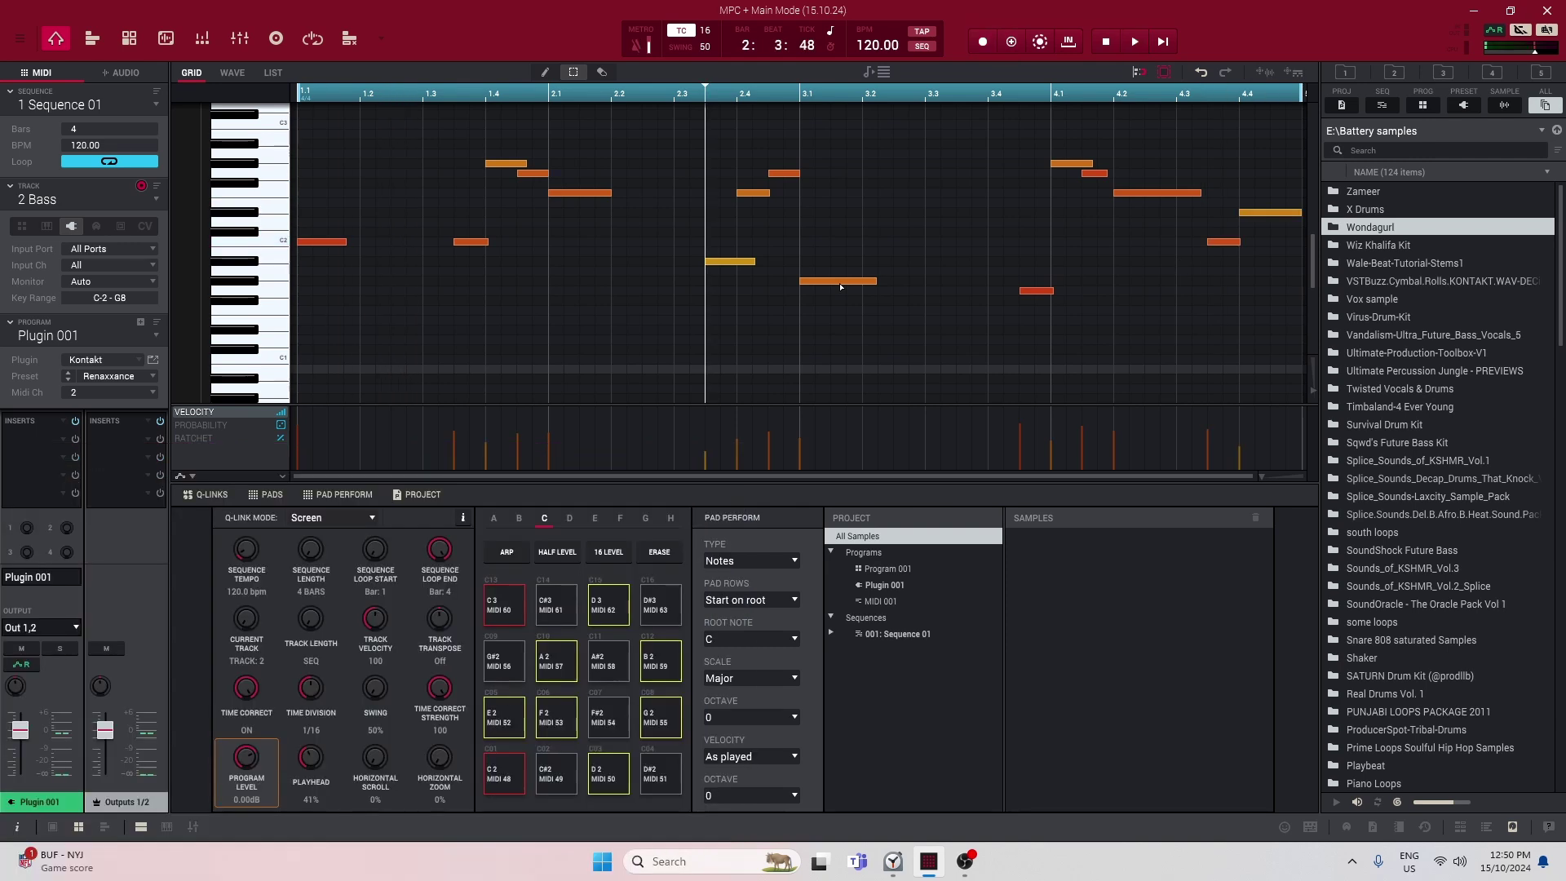
- Raise a bass note to B1, audition the loop, then select the bass note at bar 2.1
{"action": "left_click_drag", "start_coordinate": [840, 280], "coordinate": [841, 259]}
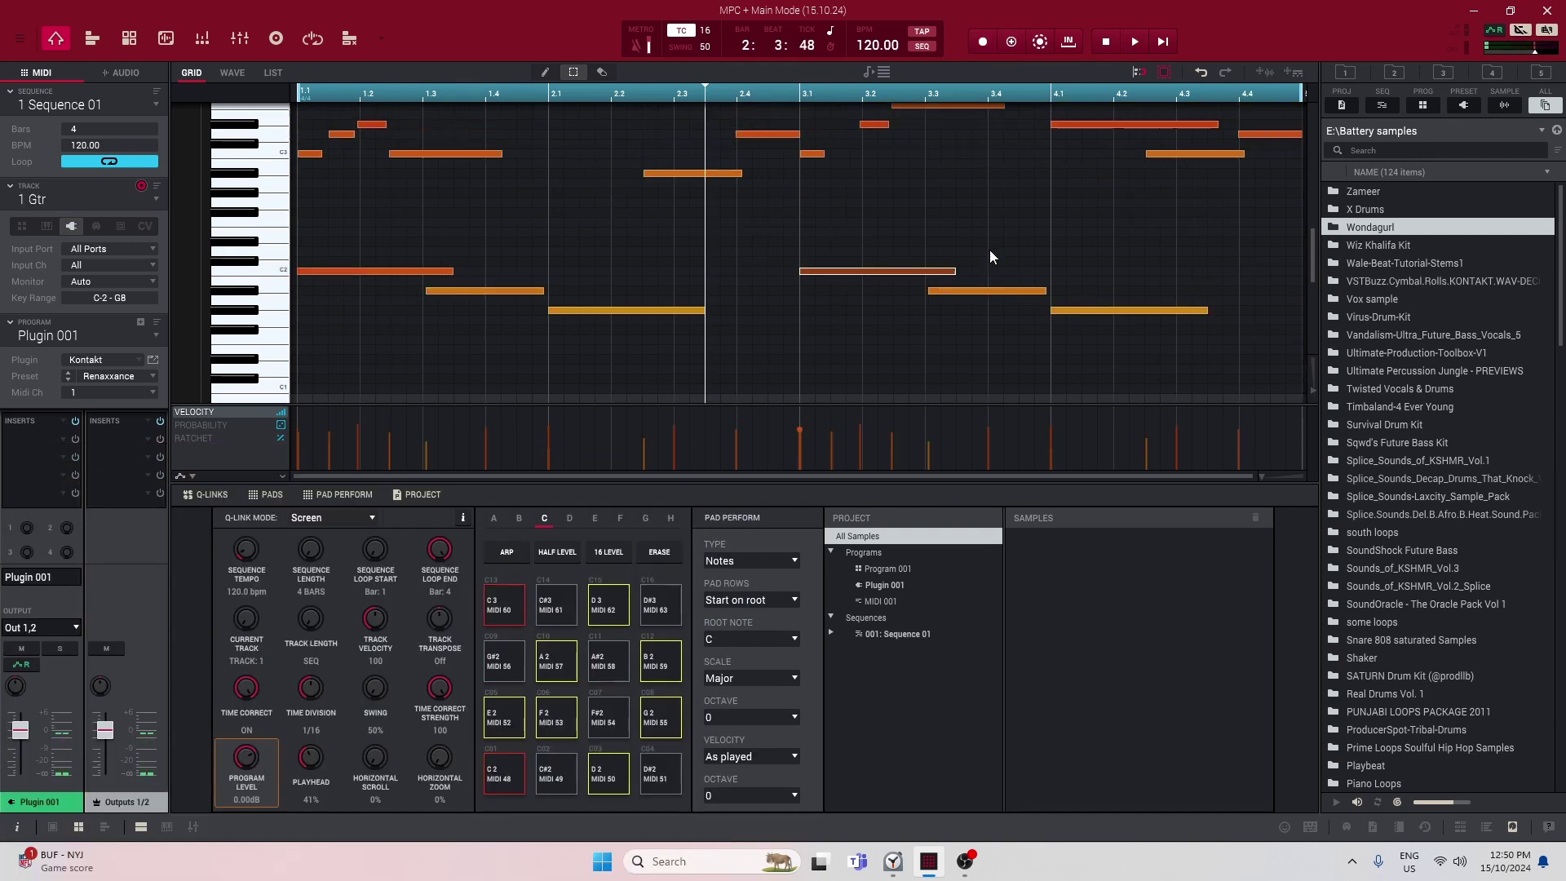
{"action": "key", "text": "space"}
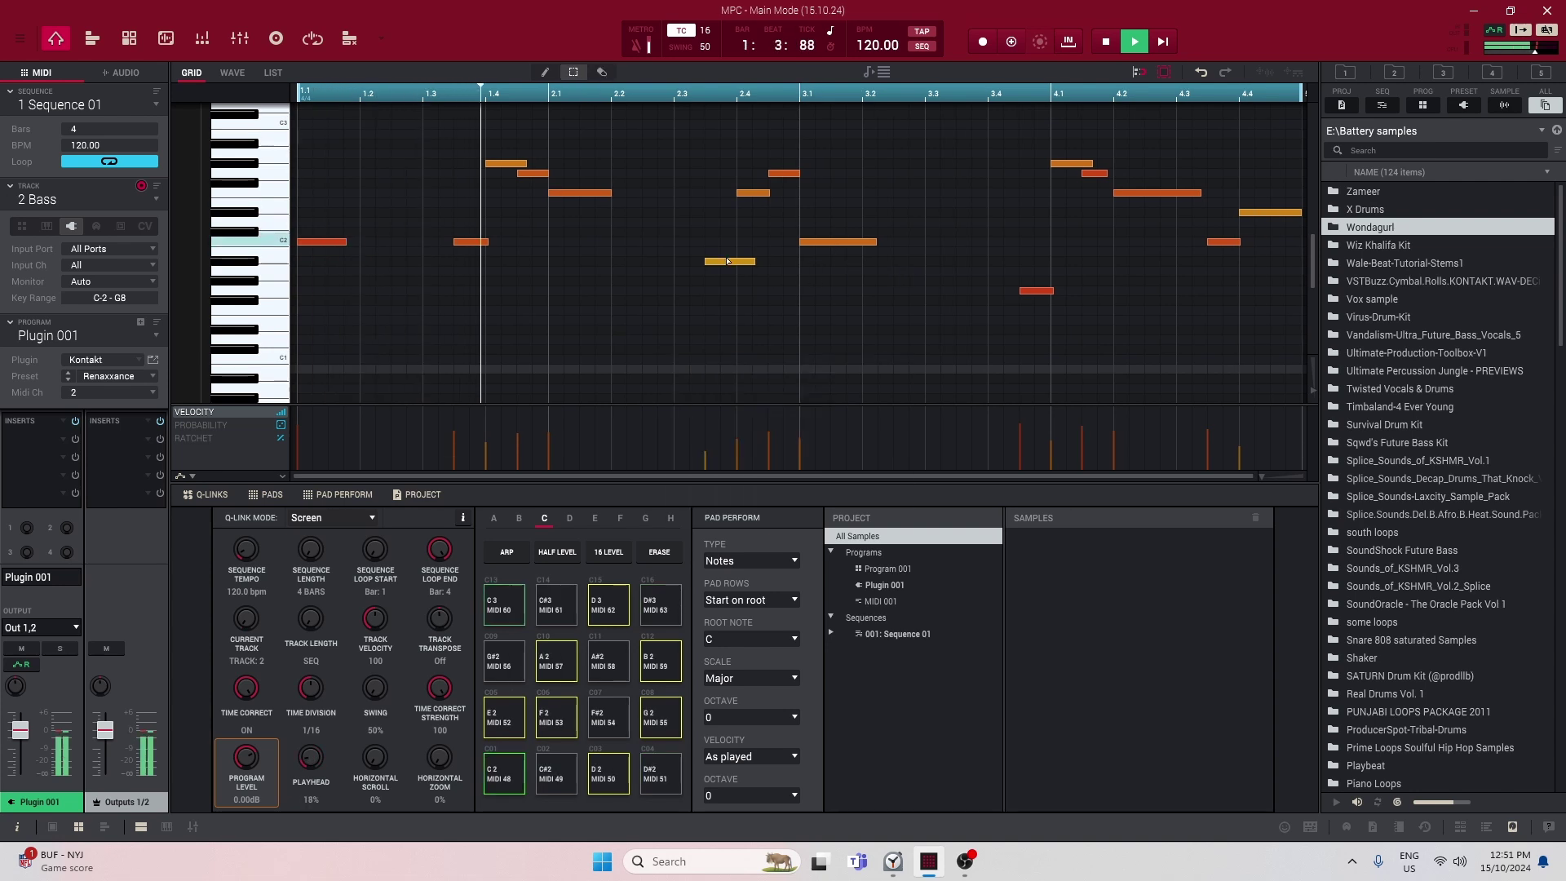
{"action": "scroll", "coordinate": [799, 271], "scroll_direction": "up", "scroll_amount": 5}
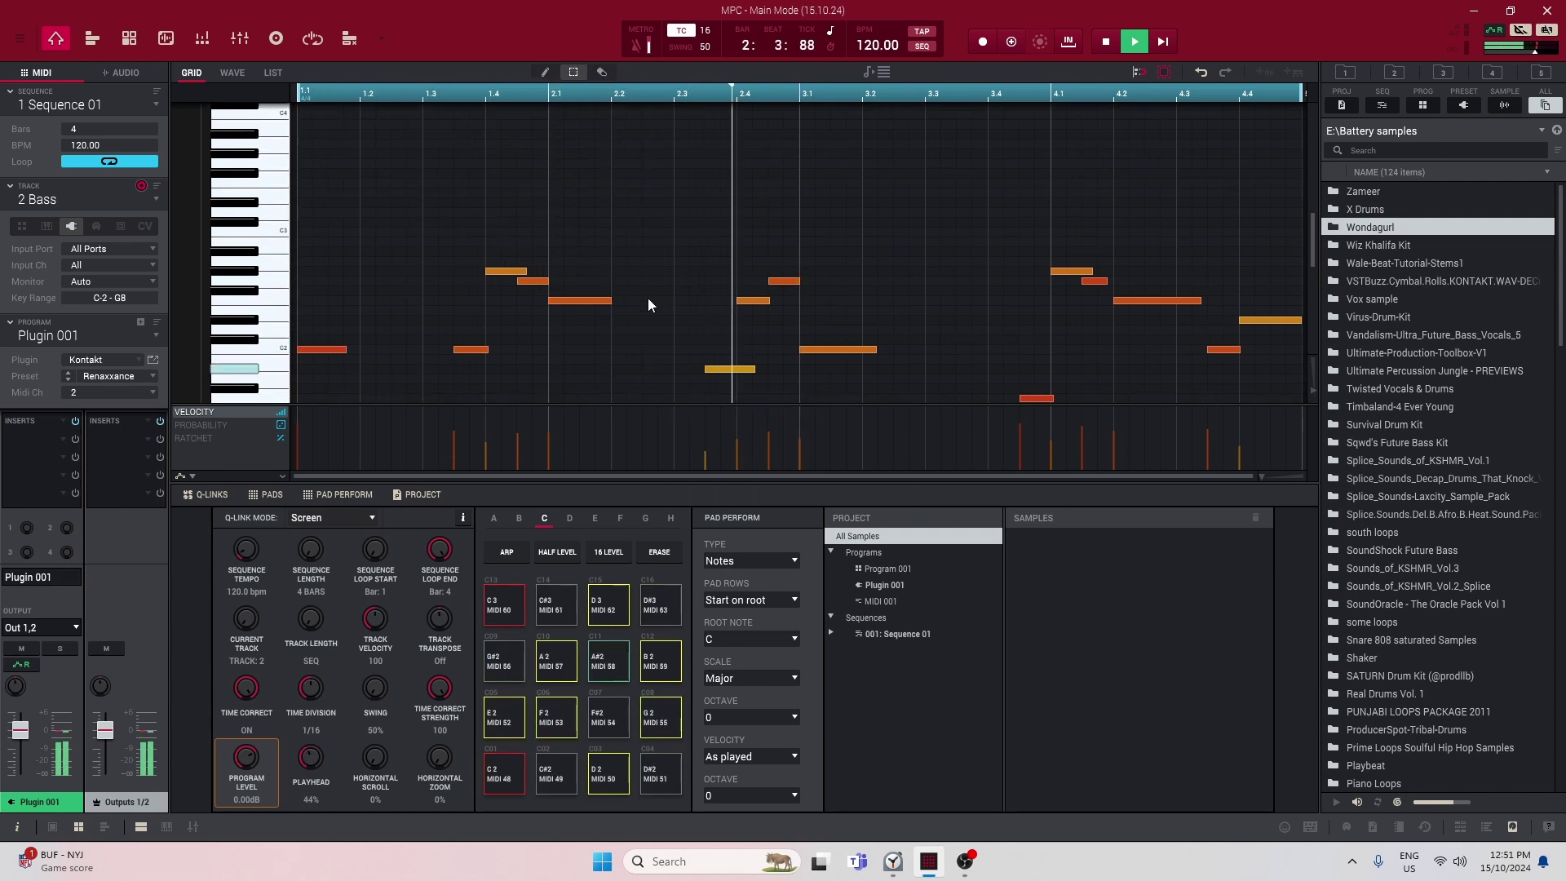
{"action": "key", "text": "space"}
{"action": "left_click", "coordinate": [586, 300]}
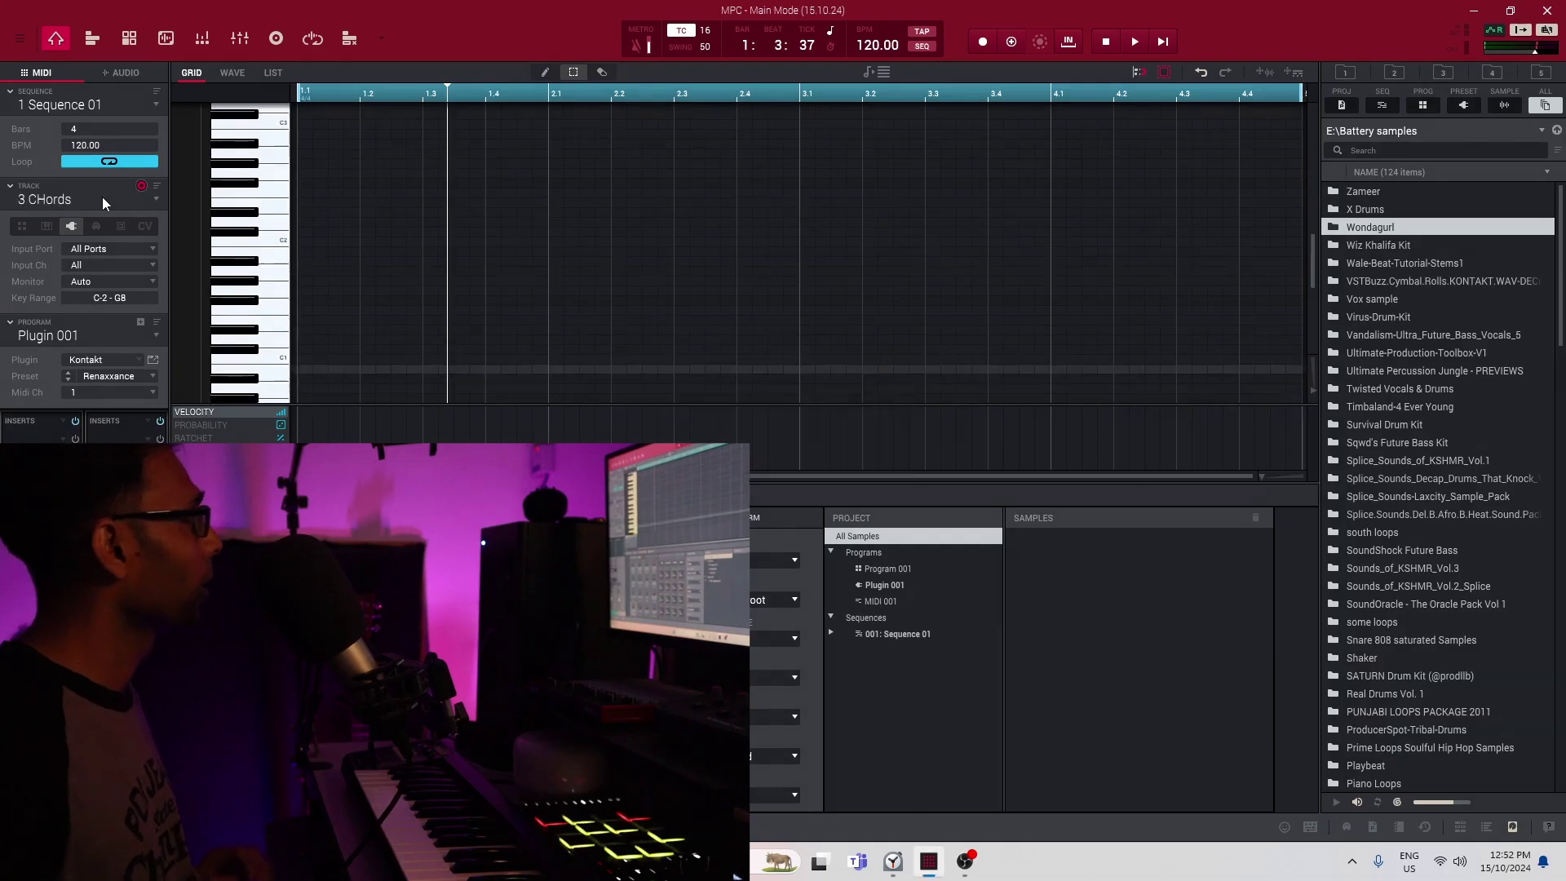
- Create a new plugin program for the CHords track from the Program list
{"action": "left_click", "coordinate": [105, 333]}
{"action": "left_click", "coordinate": [140, 322]}
{"action": "scroll", "coordinate": [186, 437], "scroll_direction": "up", "scroll_amount": 3}
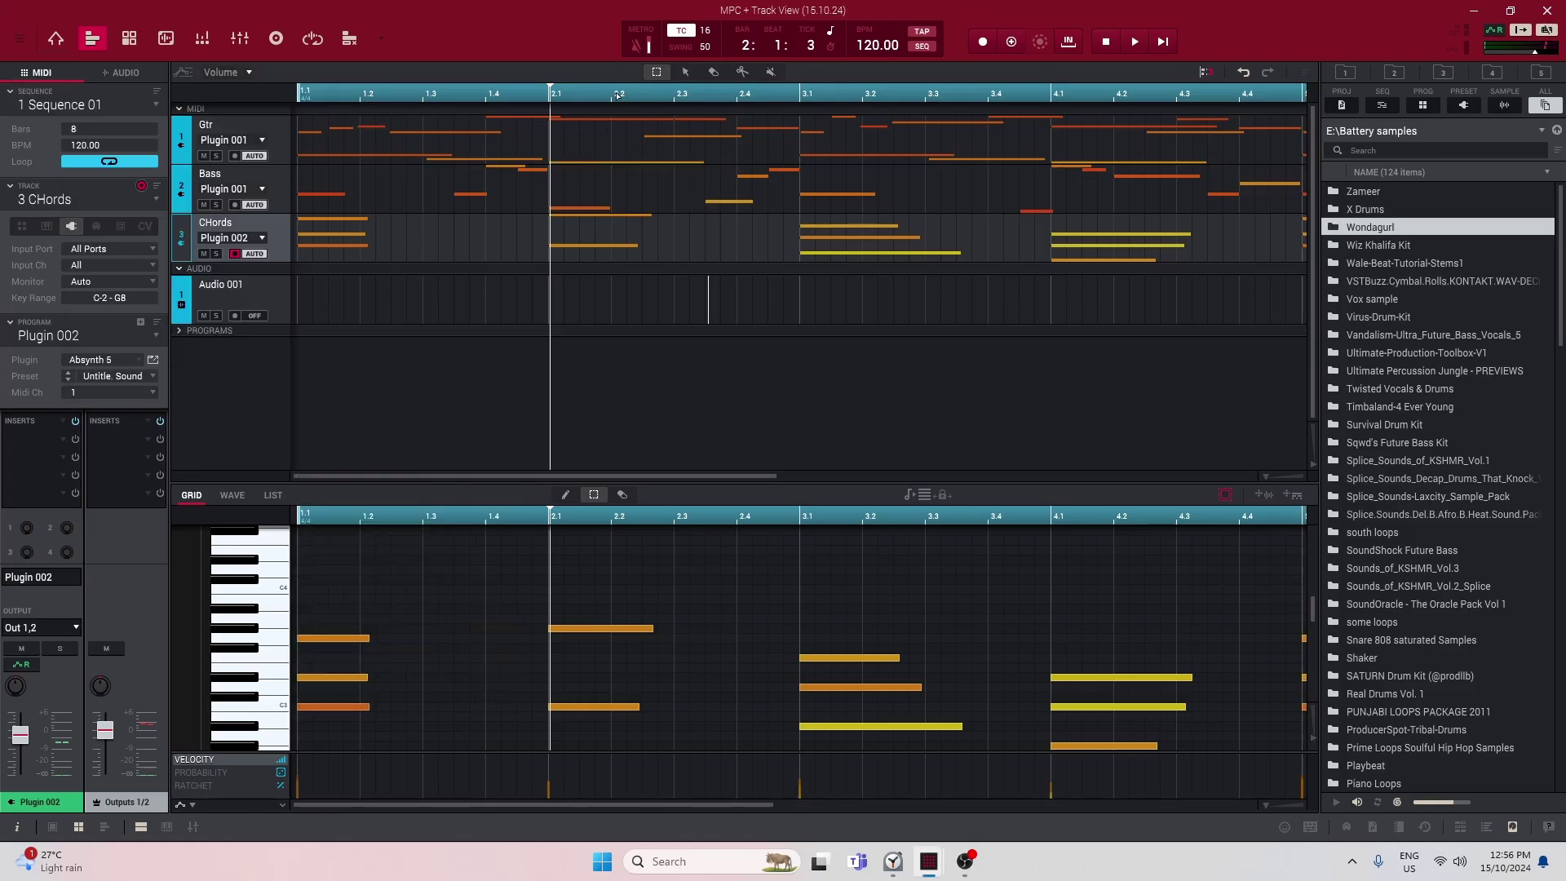
- Zoom out the Track View and select the Audio 001 track
{"action": "left_click_drag", "start_coordinate": [617, 95], "coordinate": [592, 76]}
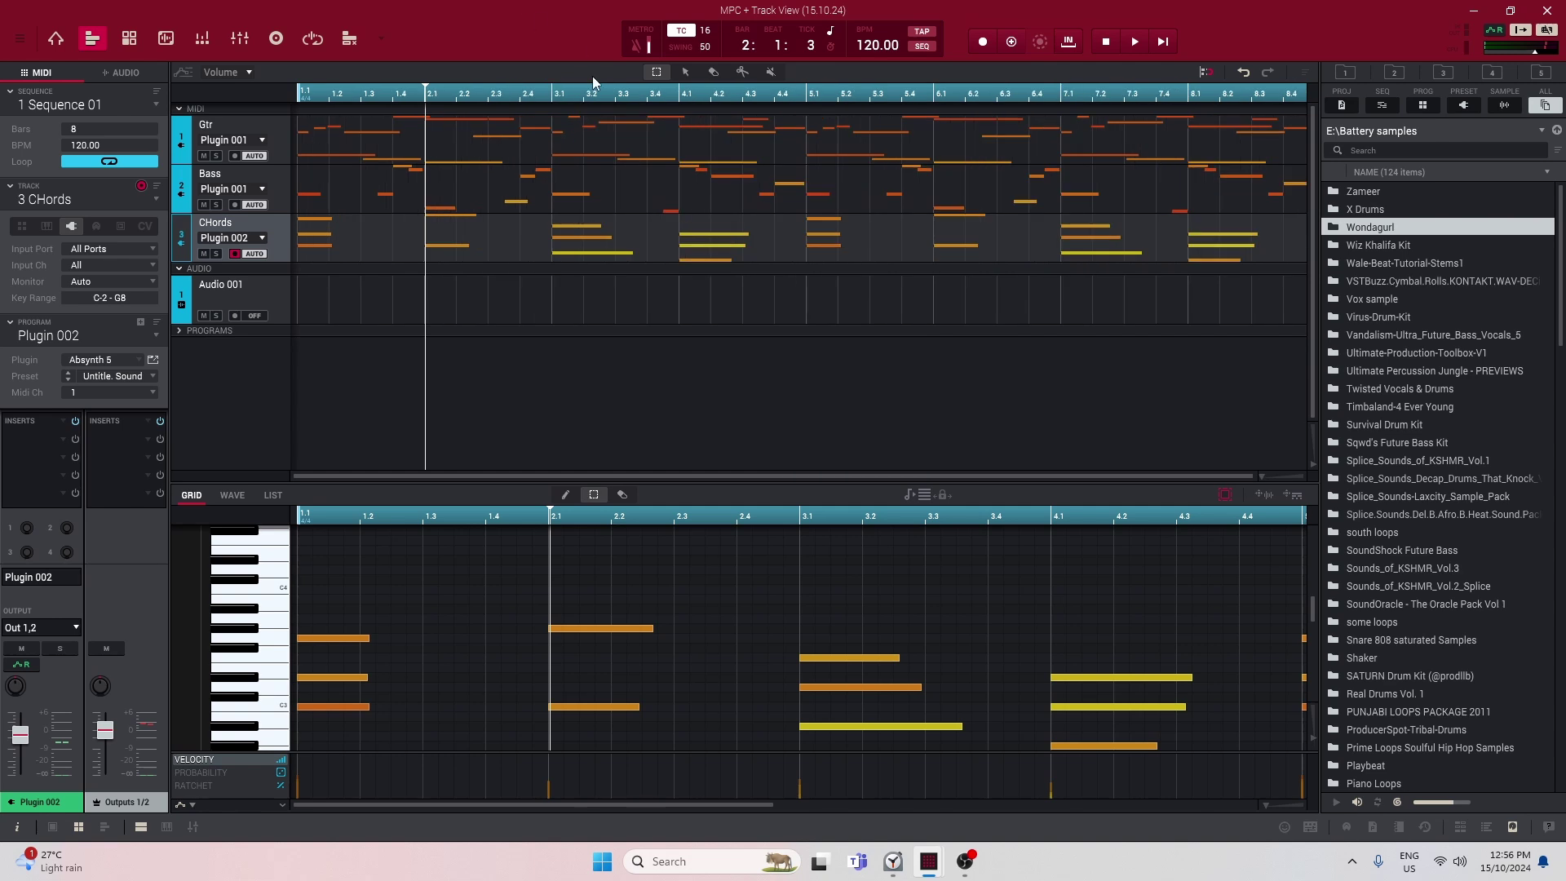
{"action": "left_click", "coordinate": [285, 294]}
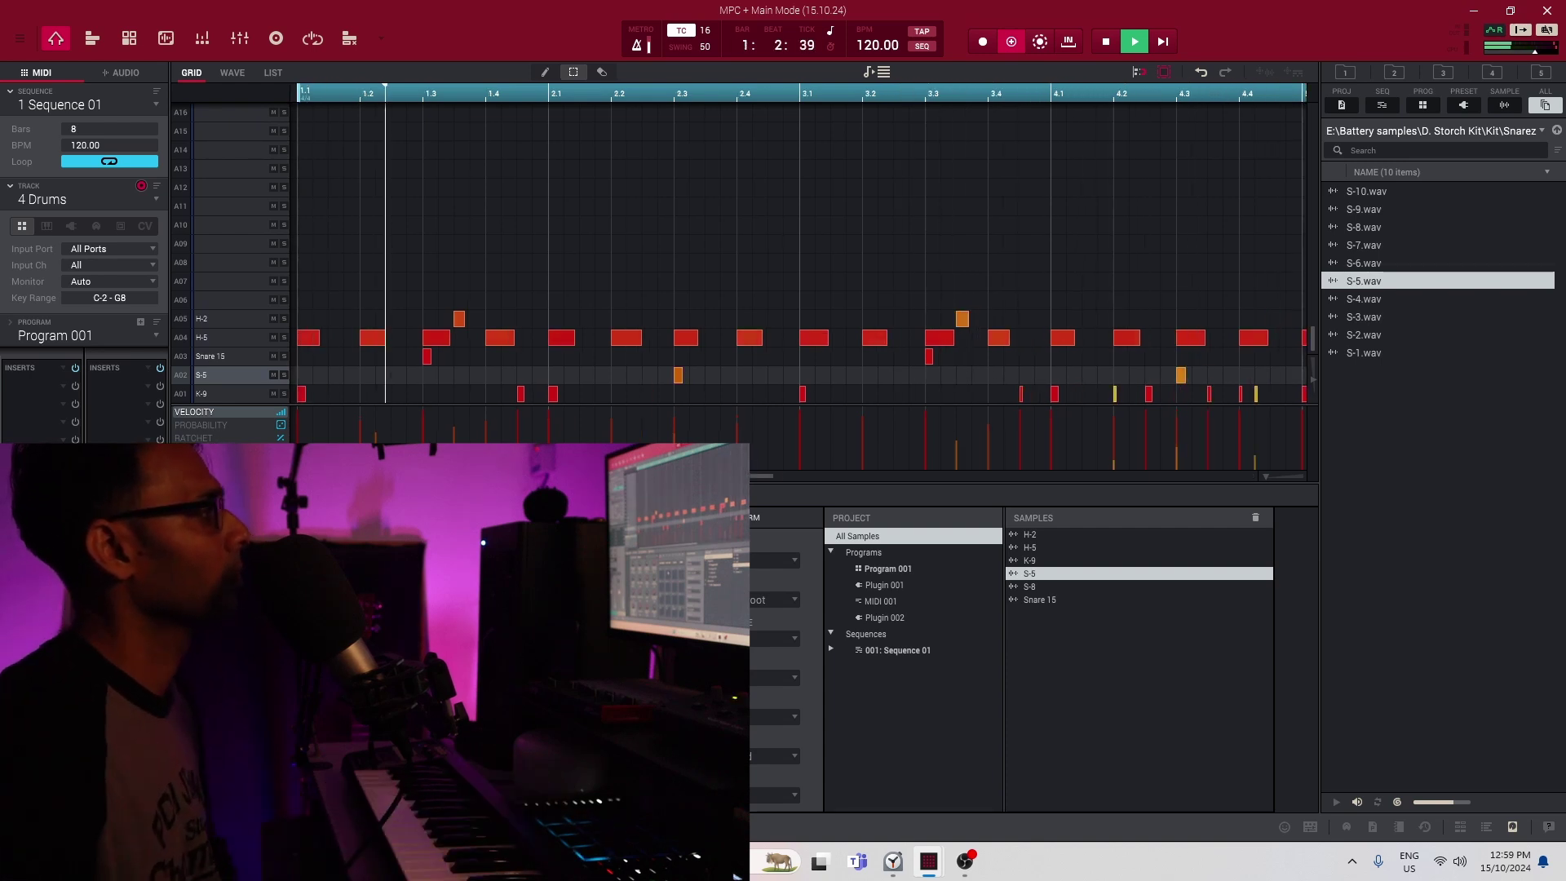
- Undo the stray S-5 snare hit near bar 8.3 on Track 4 Drums and replay the pattern
{"action": "key", "text": "space"}
{"action": "left_click", "coordinate": [1180, 375]}
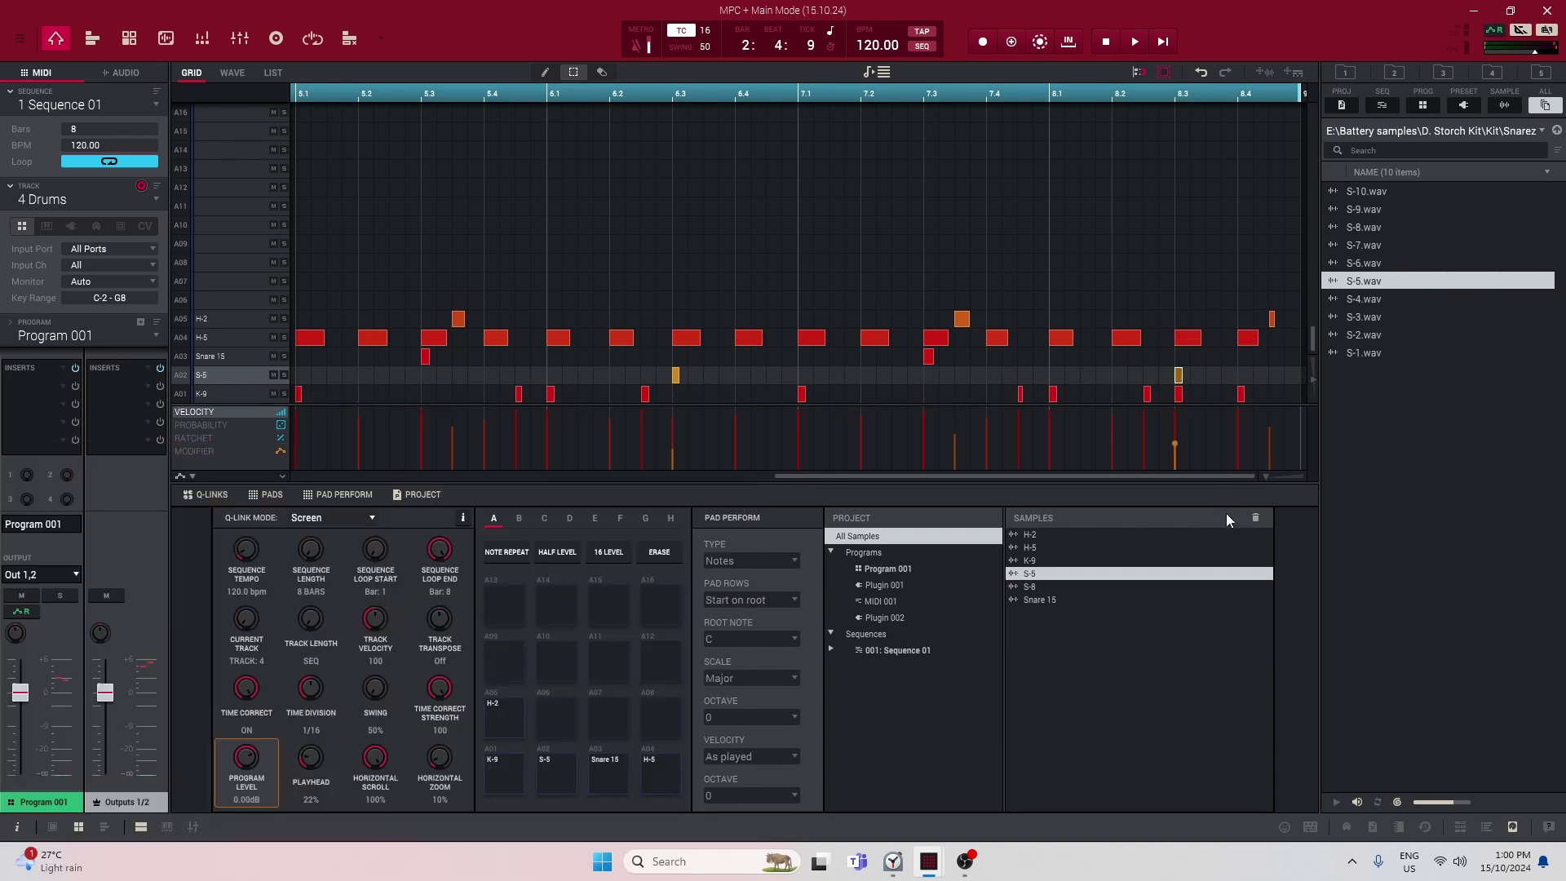
{"action": "key", "text": "ctrl+z"}
{"action": "key", "text": "space"}
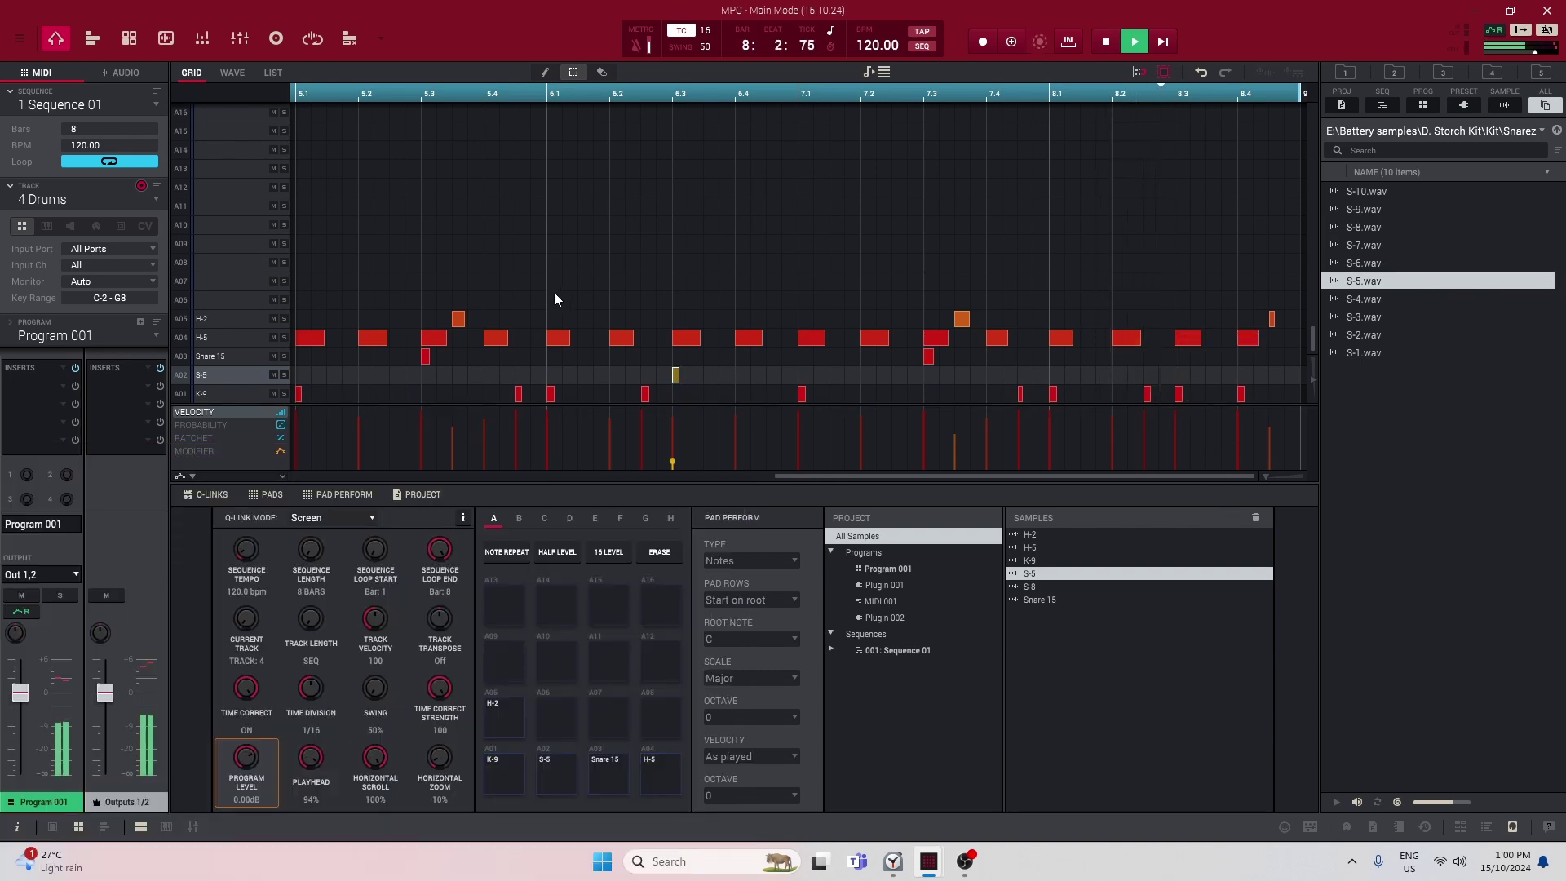